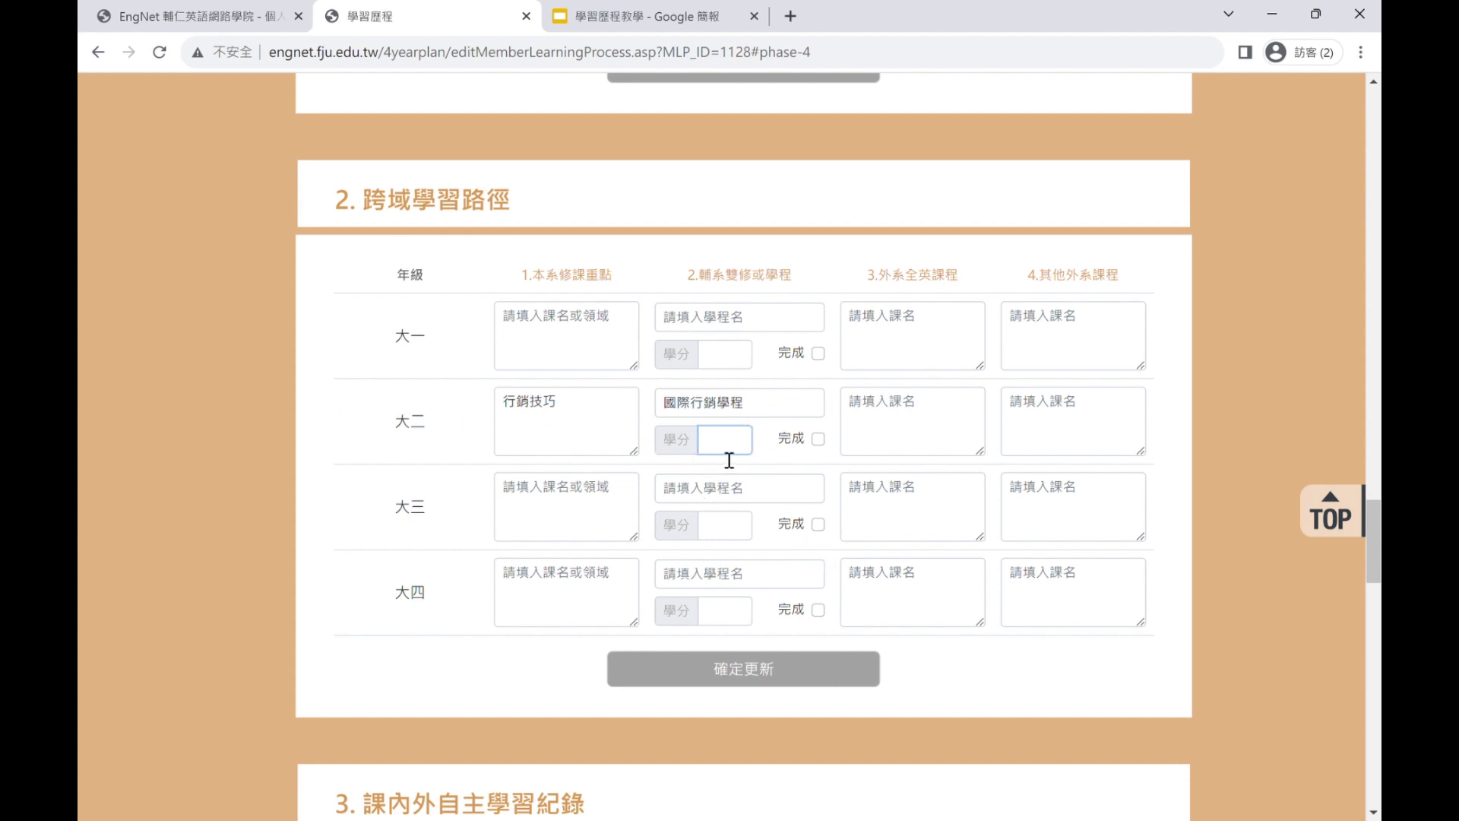
Set the credits of the 大二 program 國際行銷學程 to 5 and mark the program as 完成
type("5")
left_click(820, 438)
triple_click(866, 273)
Enter 西方宗教史-英 as the 大二 course under 外系全英課程
left_click(938, 434)
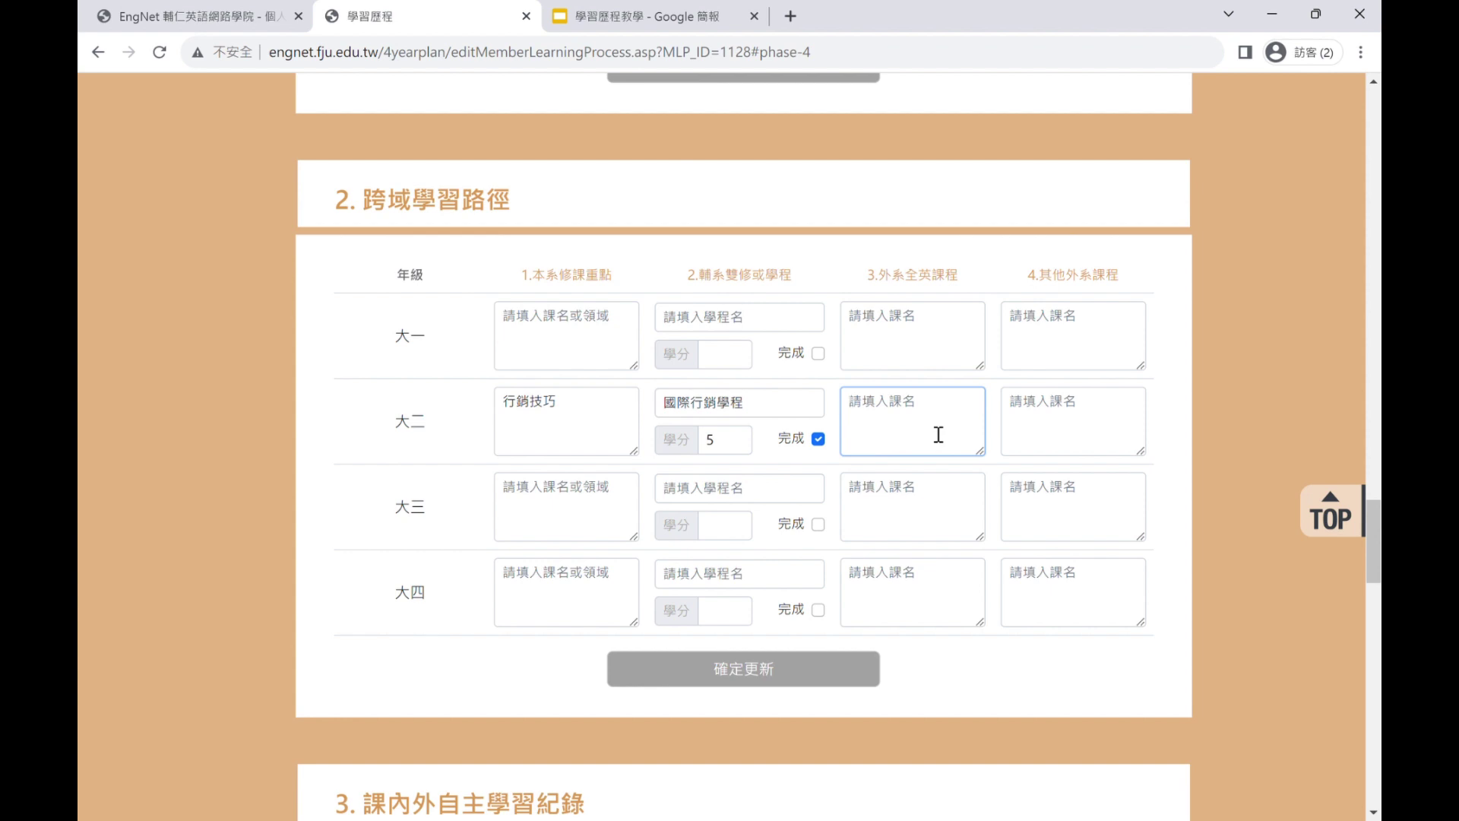
type("溪ㄈㄤ")
key("space")
type("宗ㄐㄧㄠˋㄕˇ")
key("Return")
type("-ㄧㄥˋ")
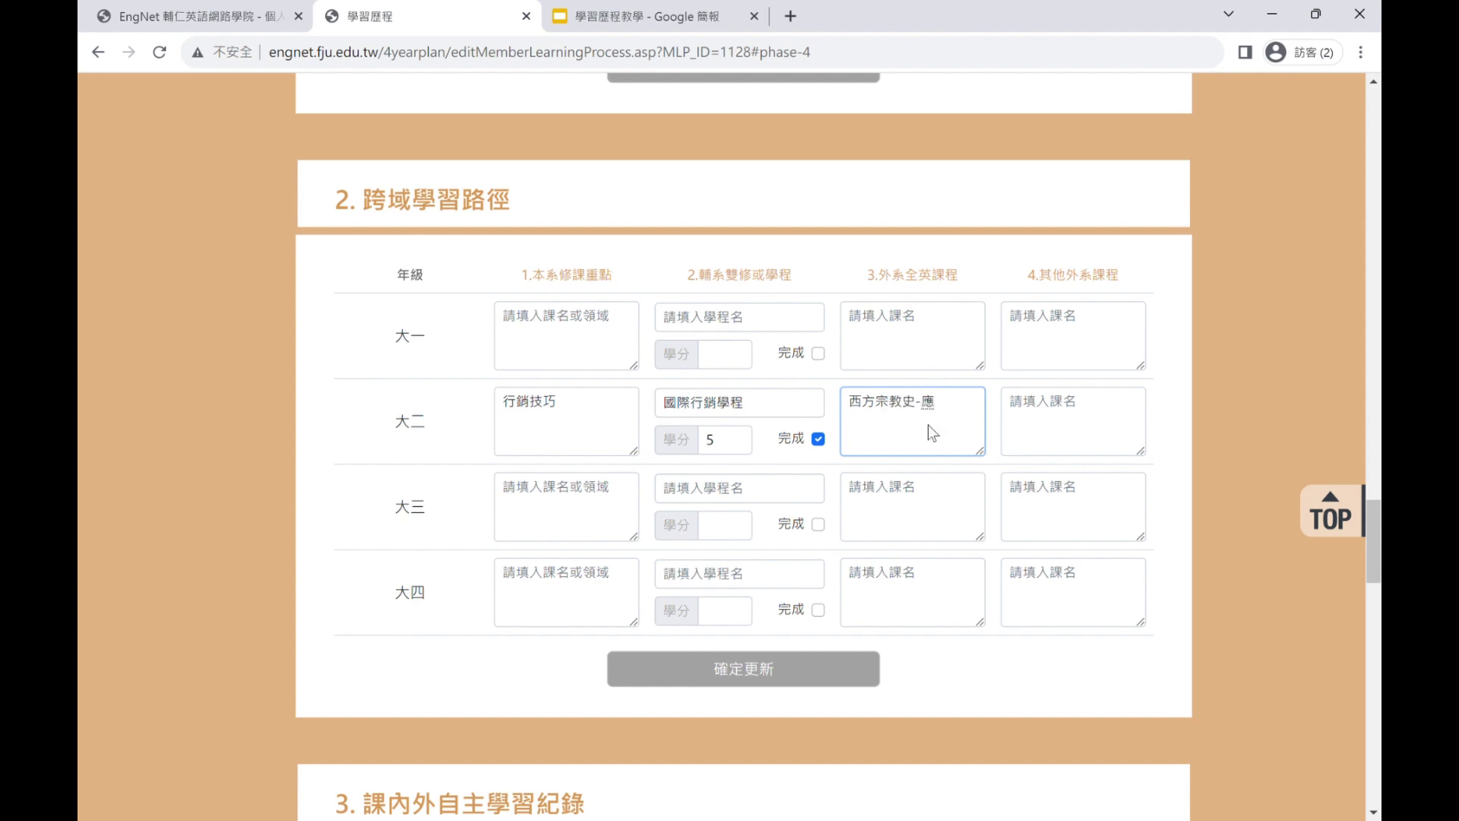
Save the entries of the 跨域學習路徑 table
left_click(569, 439)
left_click(793, 414)
left_click(912, 423)
left_click(1056, 437)
left_click(615, 395)
left_click(774, 679)
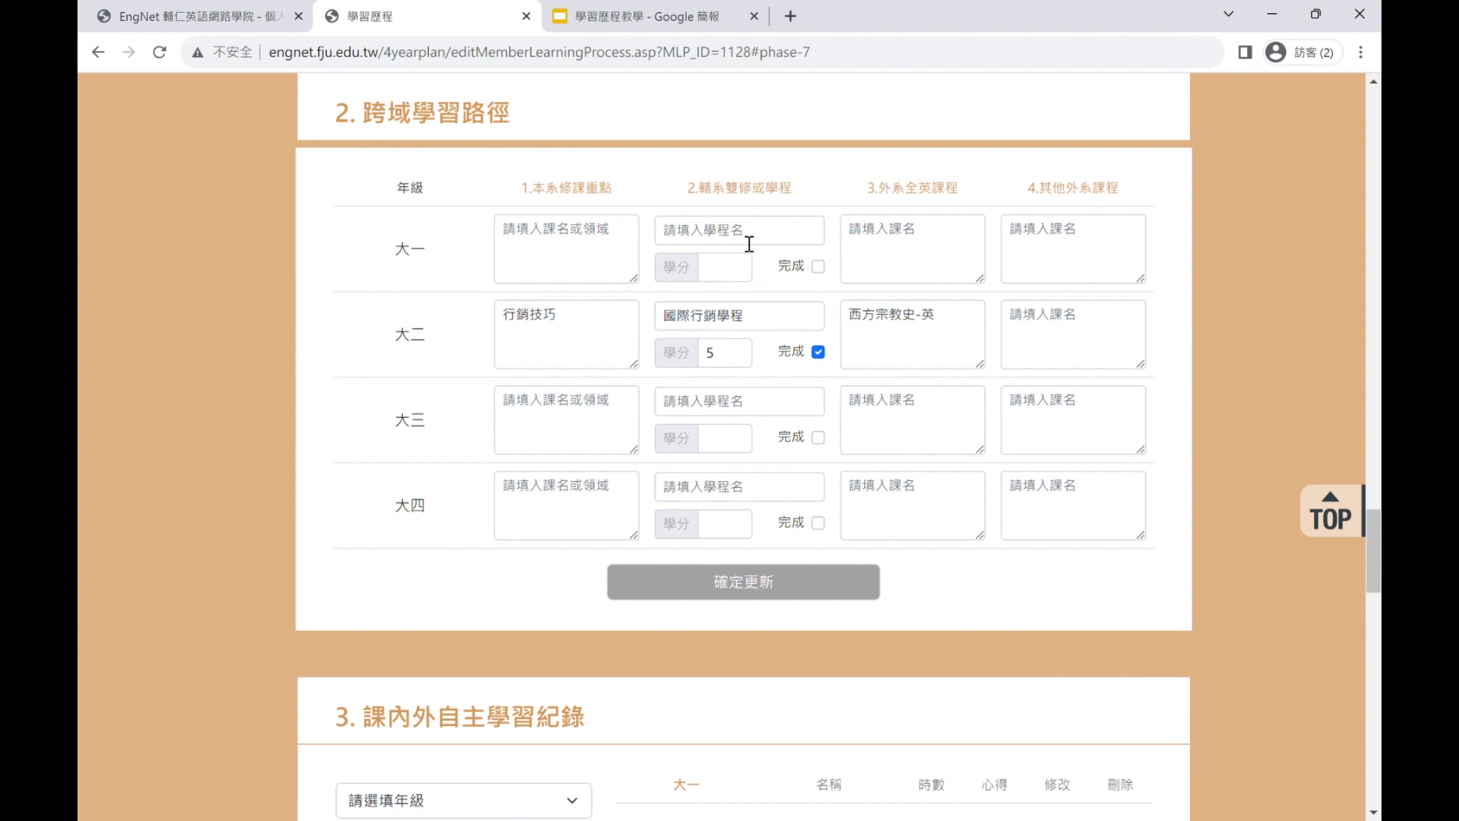
In the 課內外自主學習紀錄 form, choose 大三 as the grade and 服務學習 as the category
scroll(1213, 490, "down", 3)
scroll(1209, 486, "down", 2)
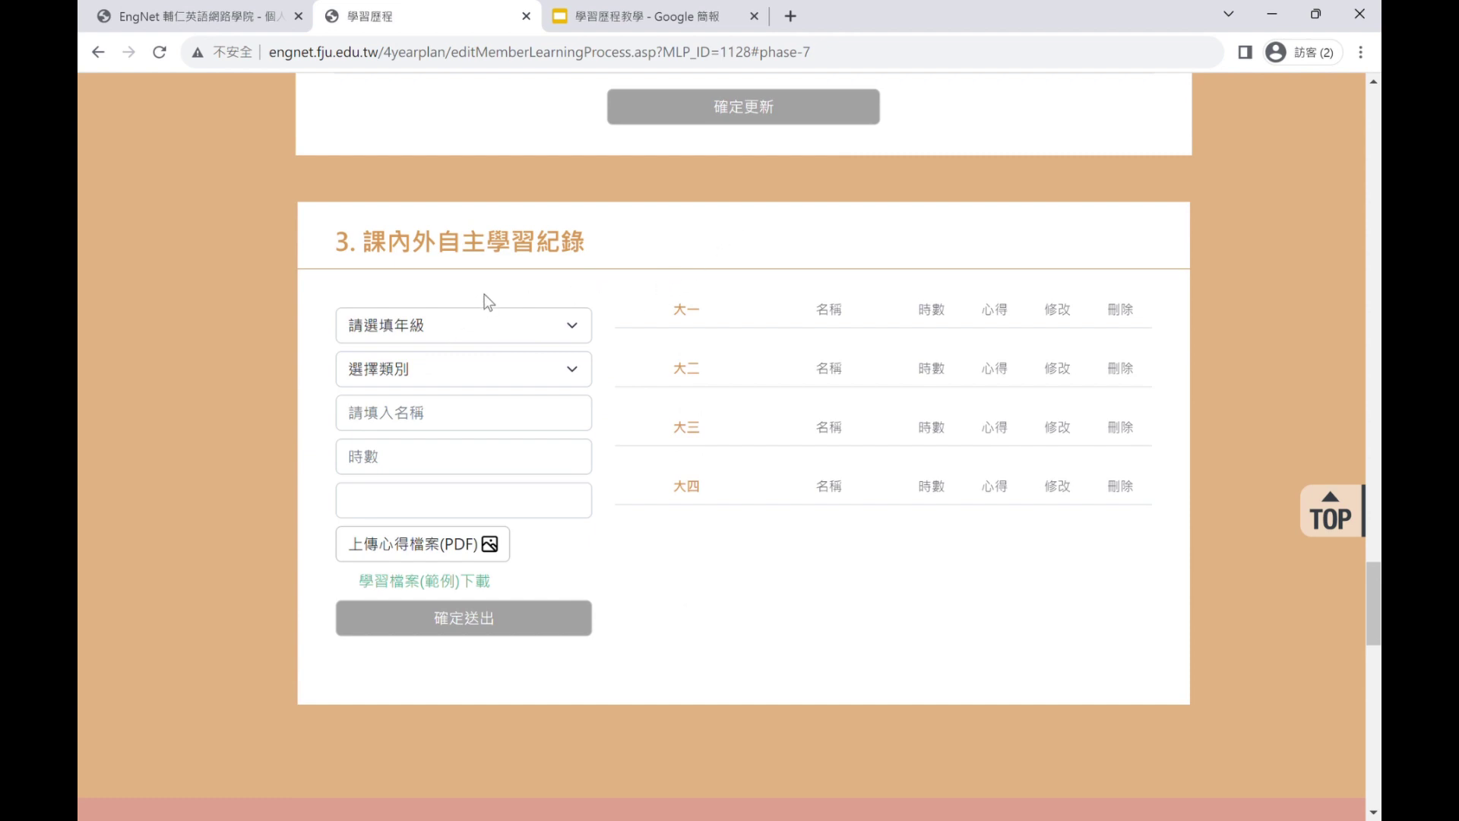
left_click(509, 323)
left_click(403, 423)
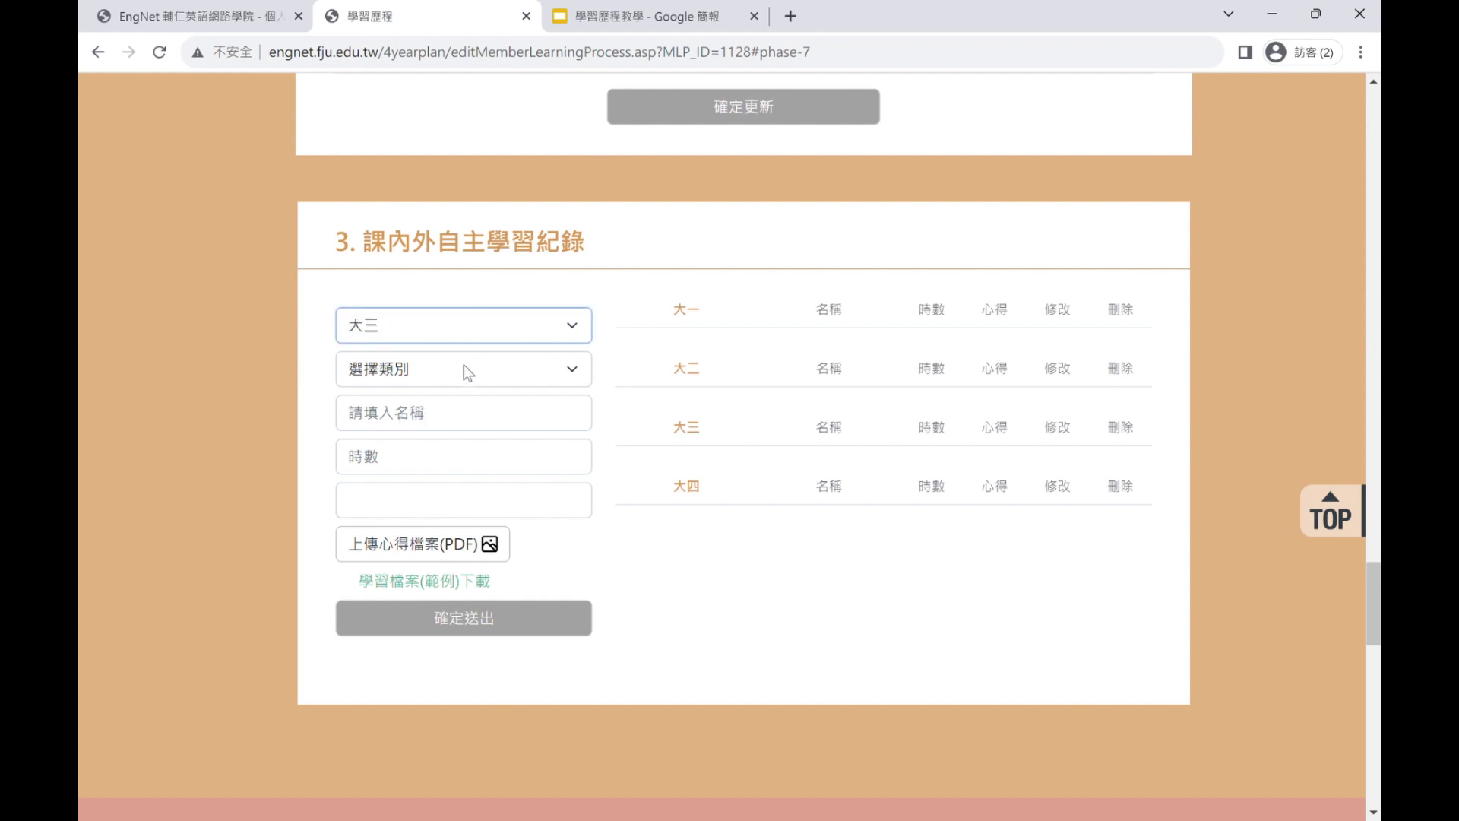
left_click(475, 377)
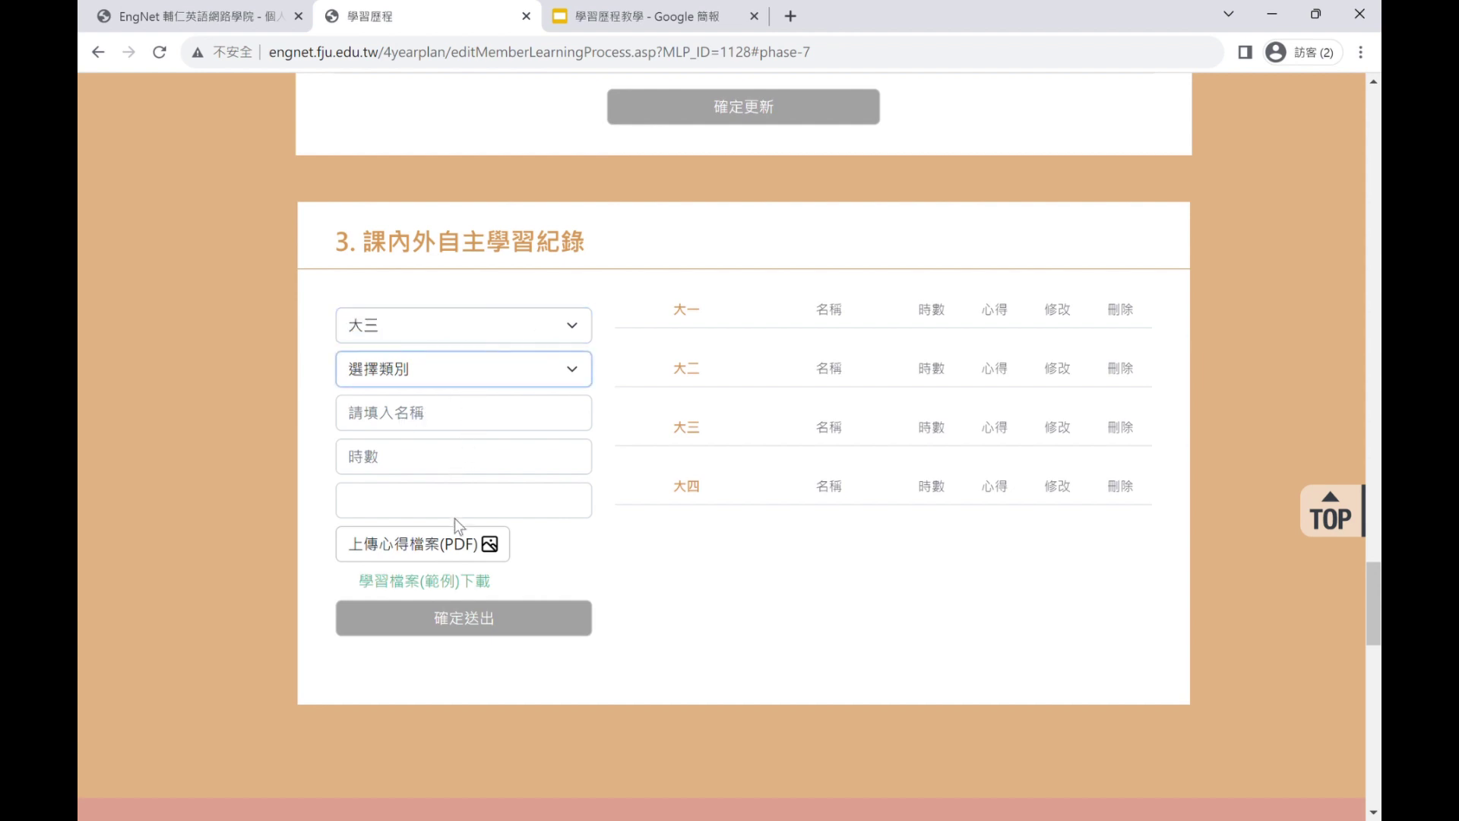
left_click(451, 440)
Enter 數位學伴 as the activity name with 100 hours and submit the learning record
left_click(442, 416)
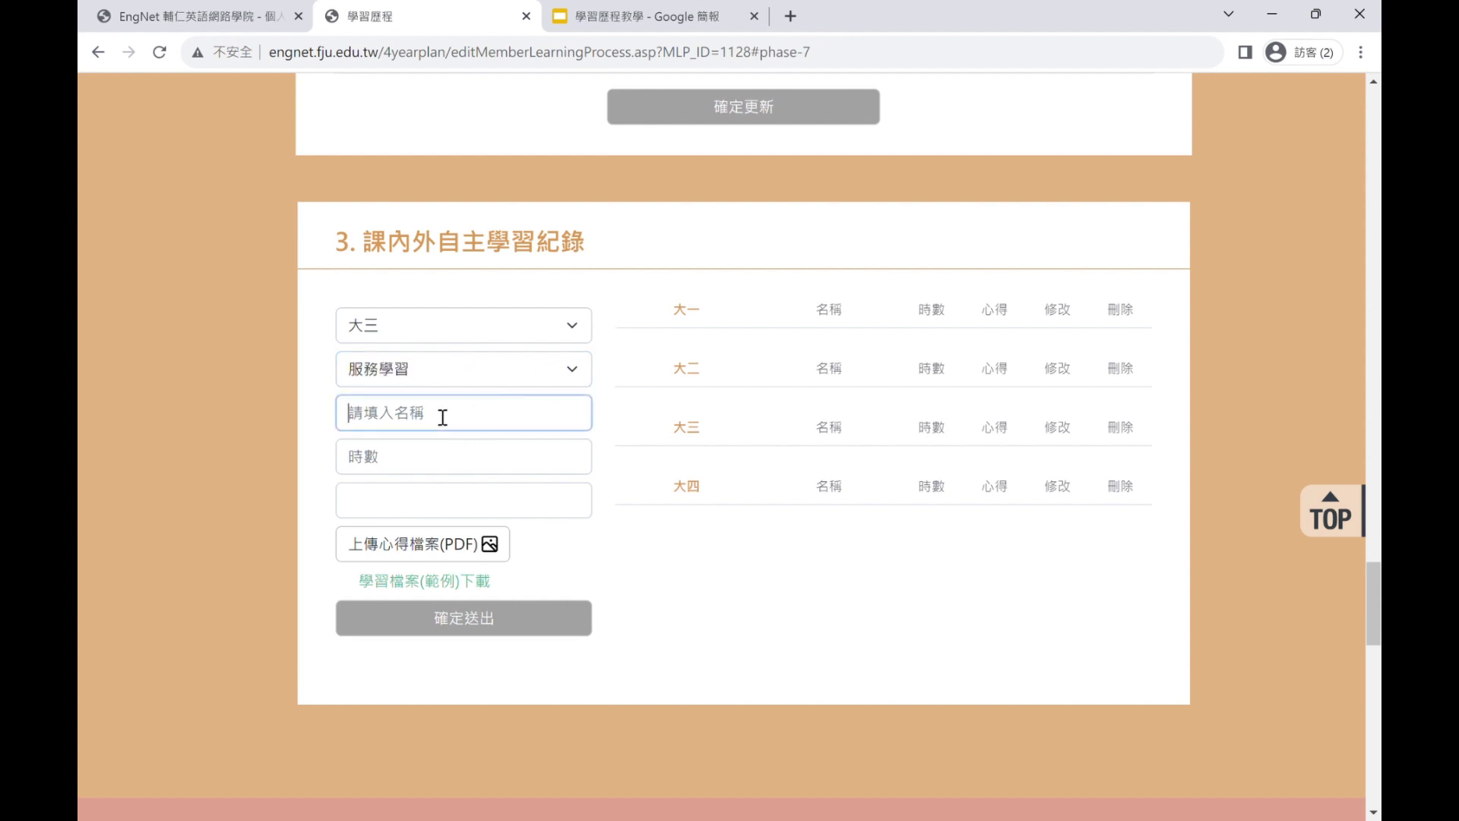
type("數位ㄒㄩㄝ")
type("學伴")
left_click(385, 466)
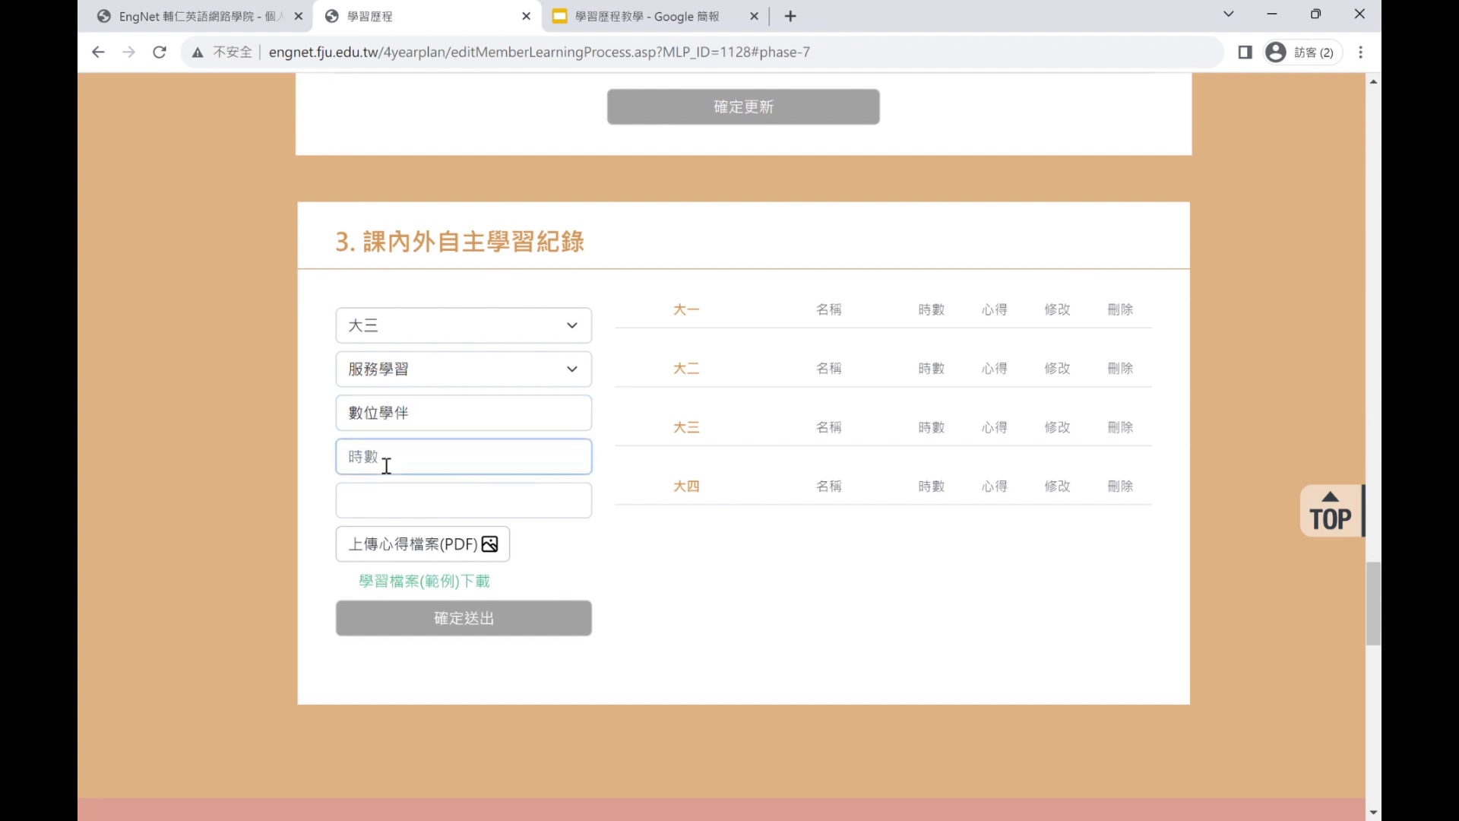
type("100")
left_click(536, 516)
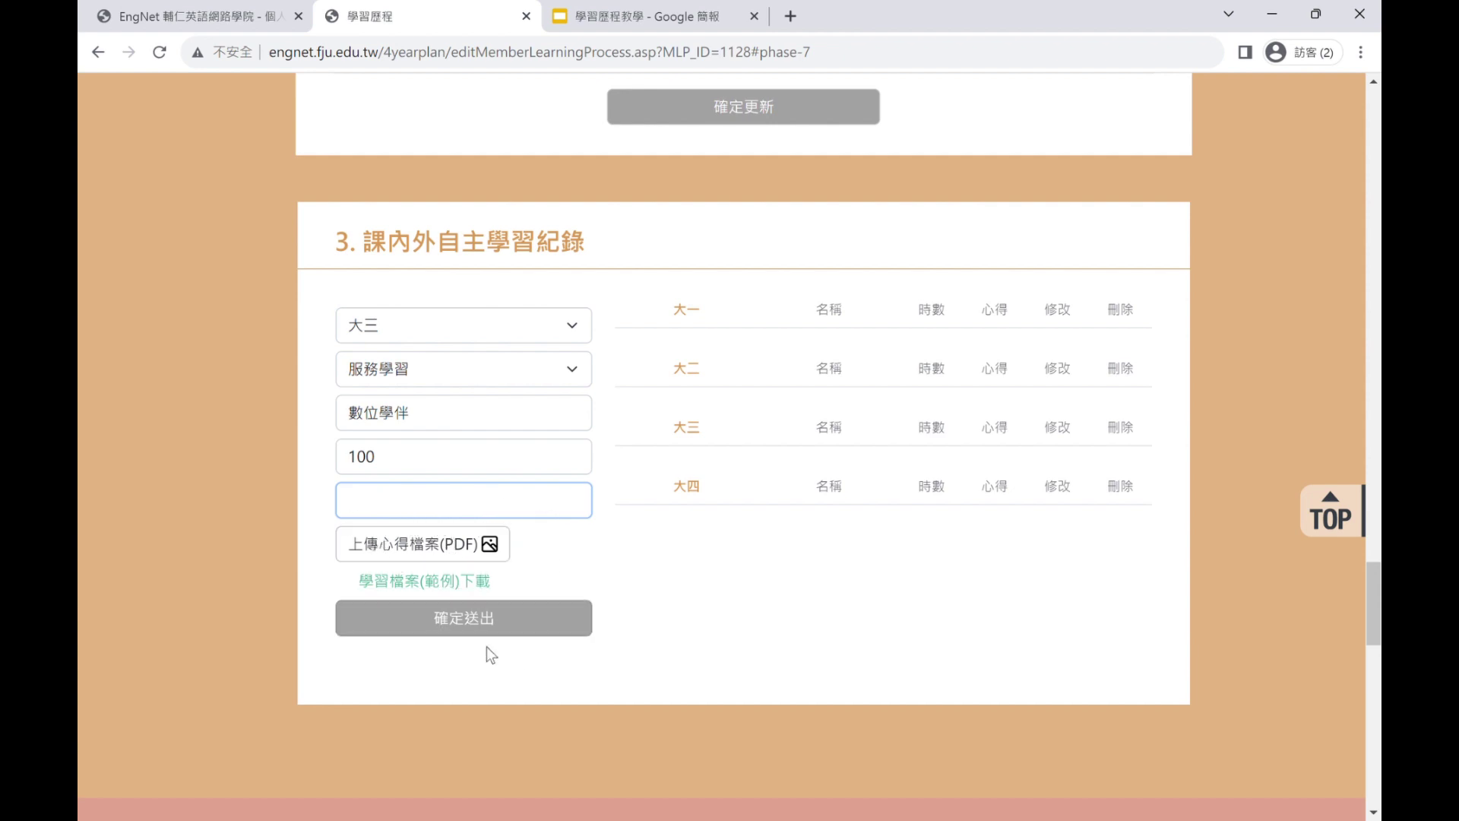
left_click(487, 615)
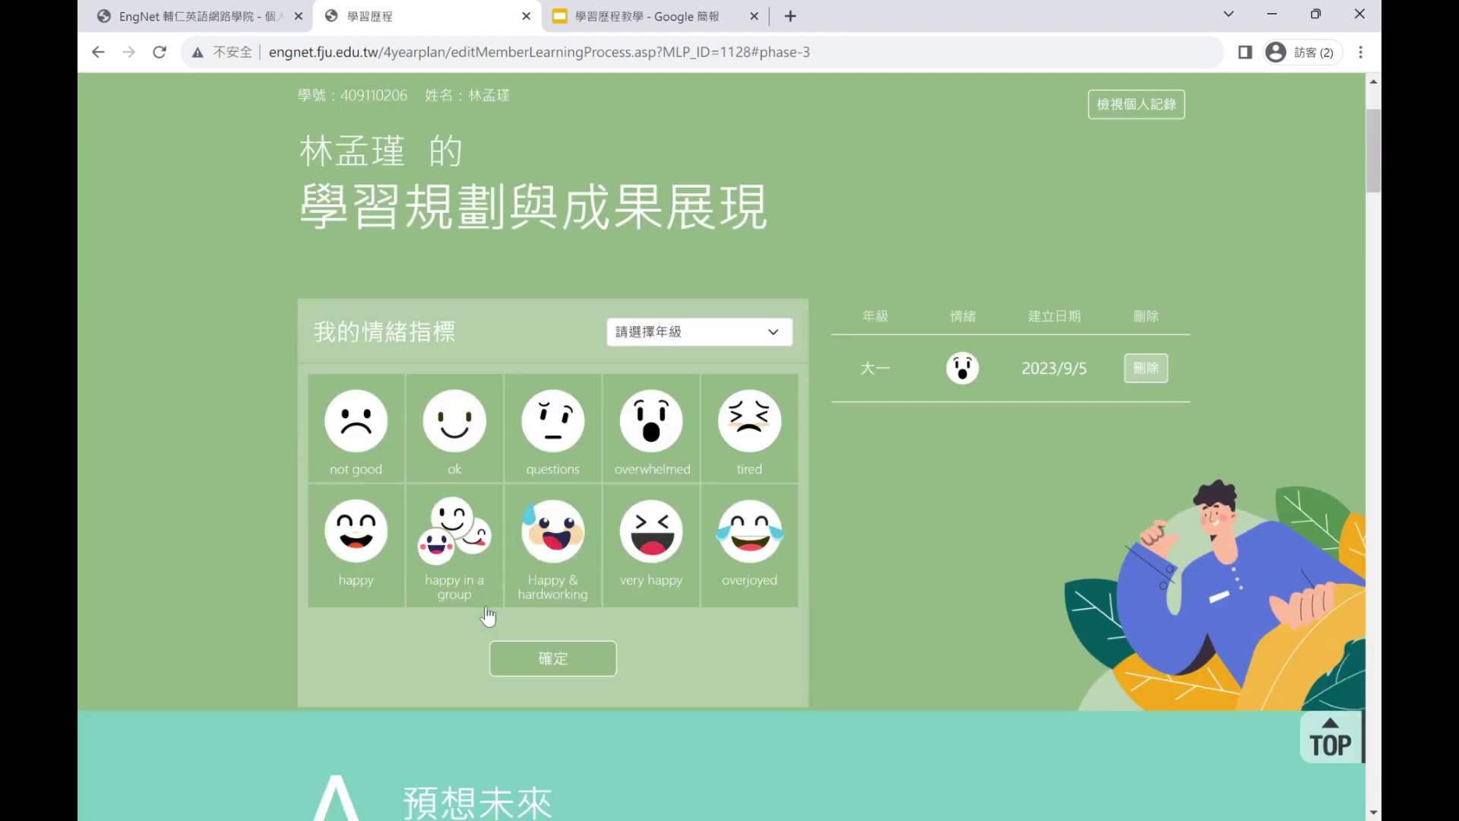
Review the new 服務學習 record in the 大三 list and look over the 得獎紀錄 section under 回顧成果
scroll(579, 446, "up", 1)
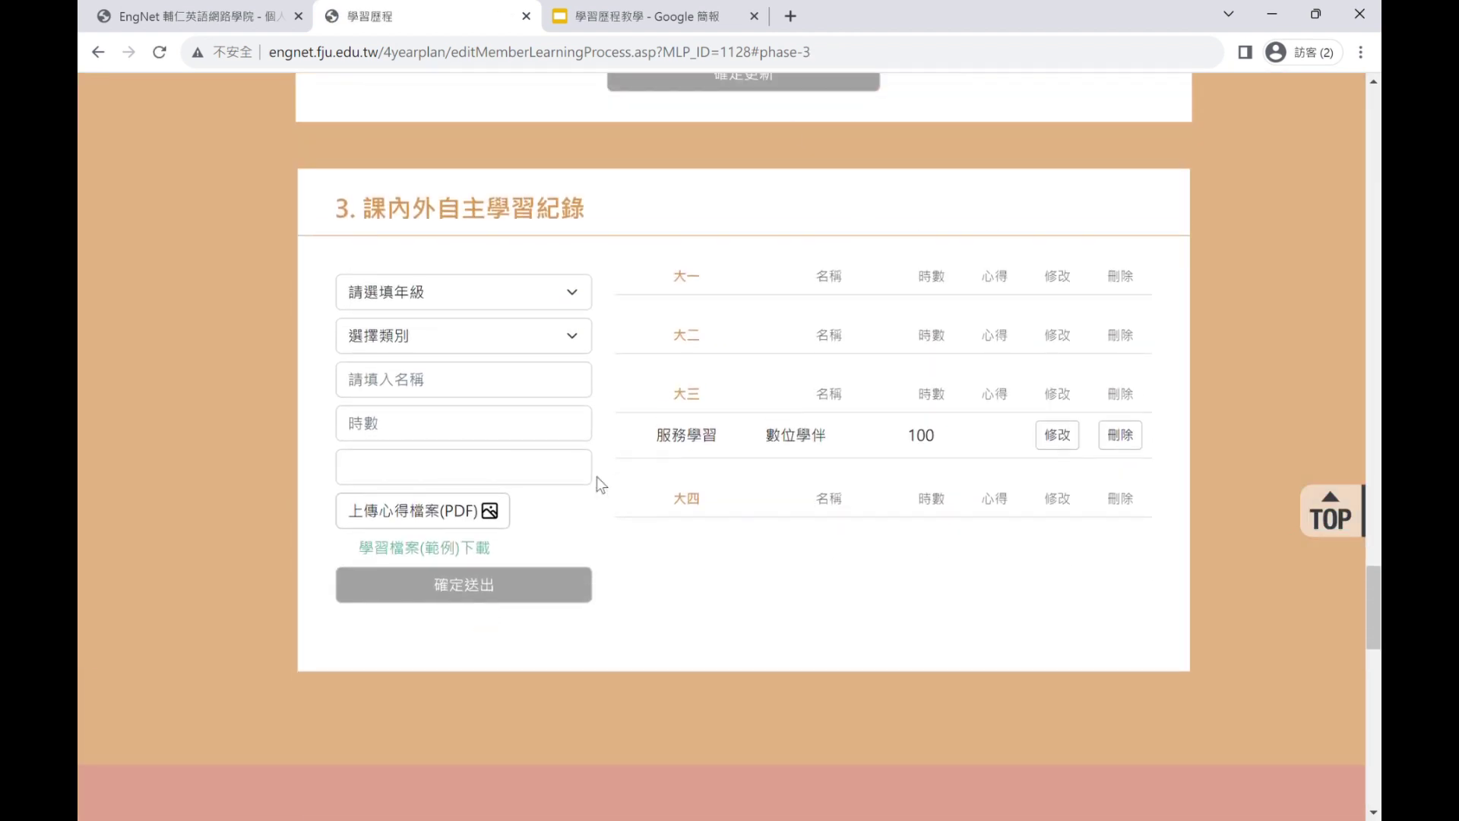
double_click(674, 453)
left_click_drag(759, 436, 970, 446)
left_click(1231, 466)
scroll(896, 395, "down", 6)
scroll(899, 417, "down", 2)
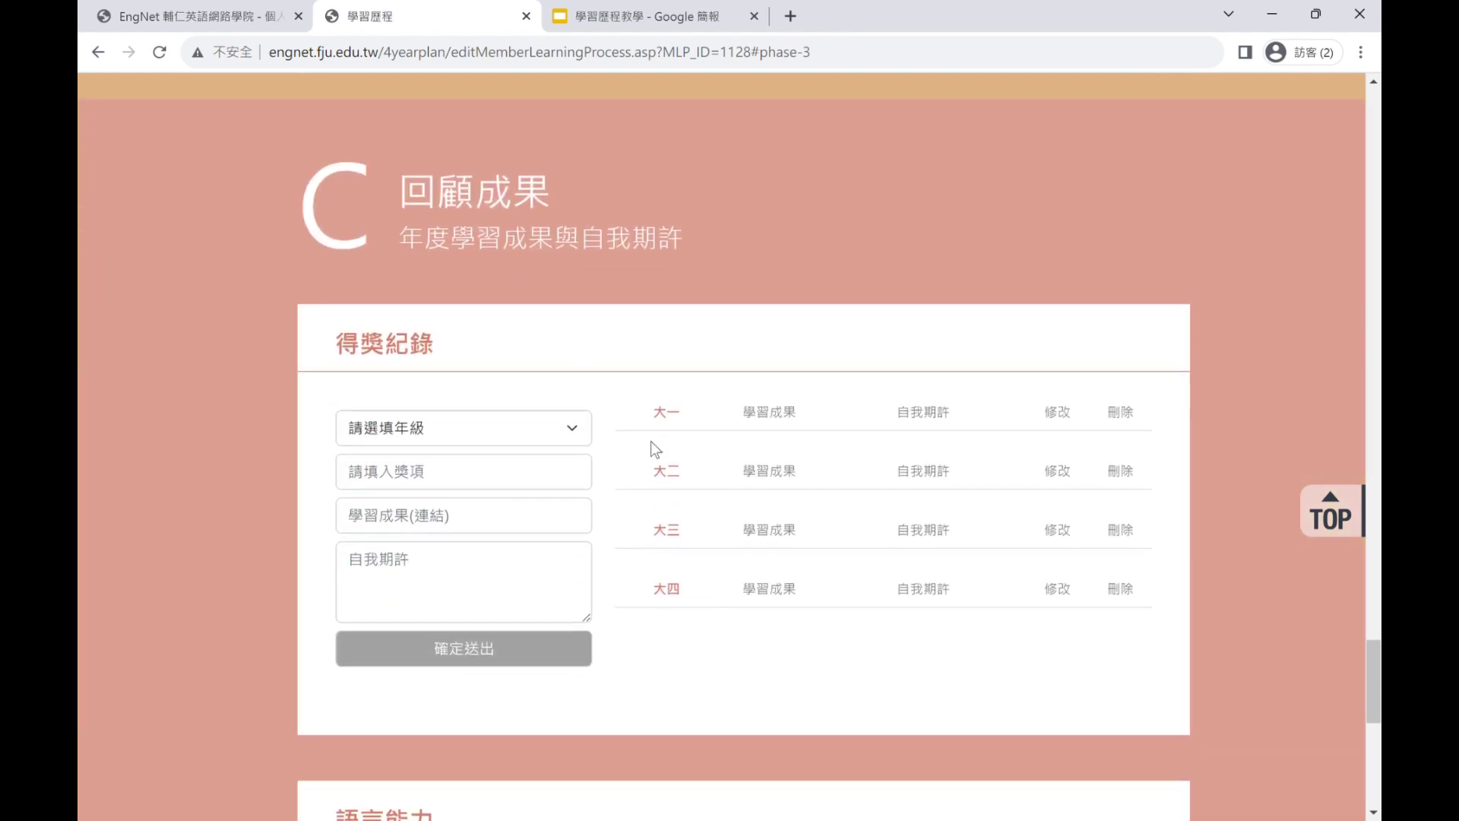
scroll(650, 441, "down", 9)
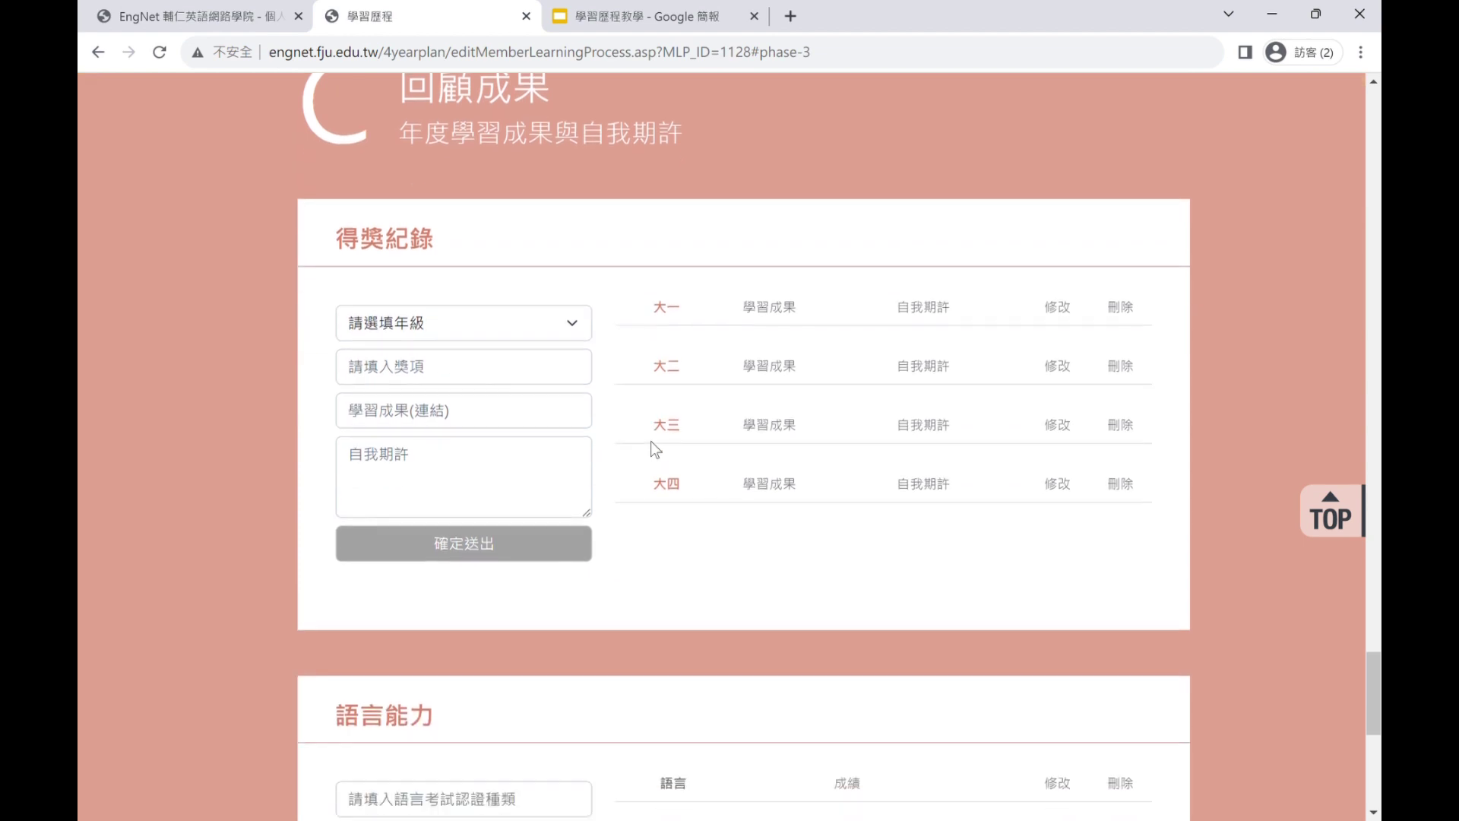
scroll(651, 446, "up", 8)
scroll(650, 456, "up", 3)
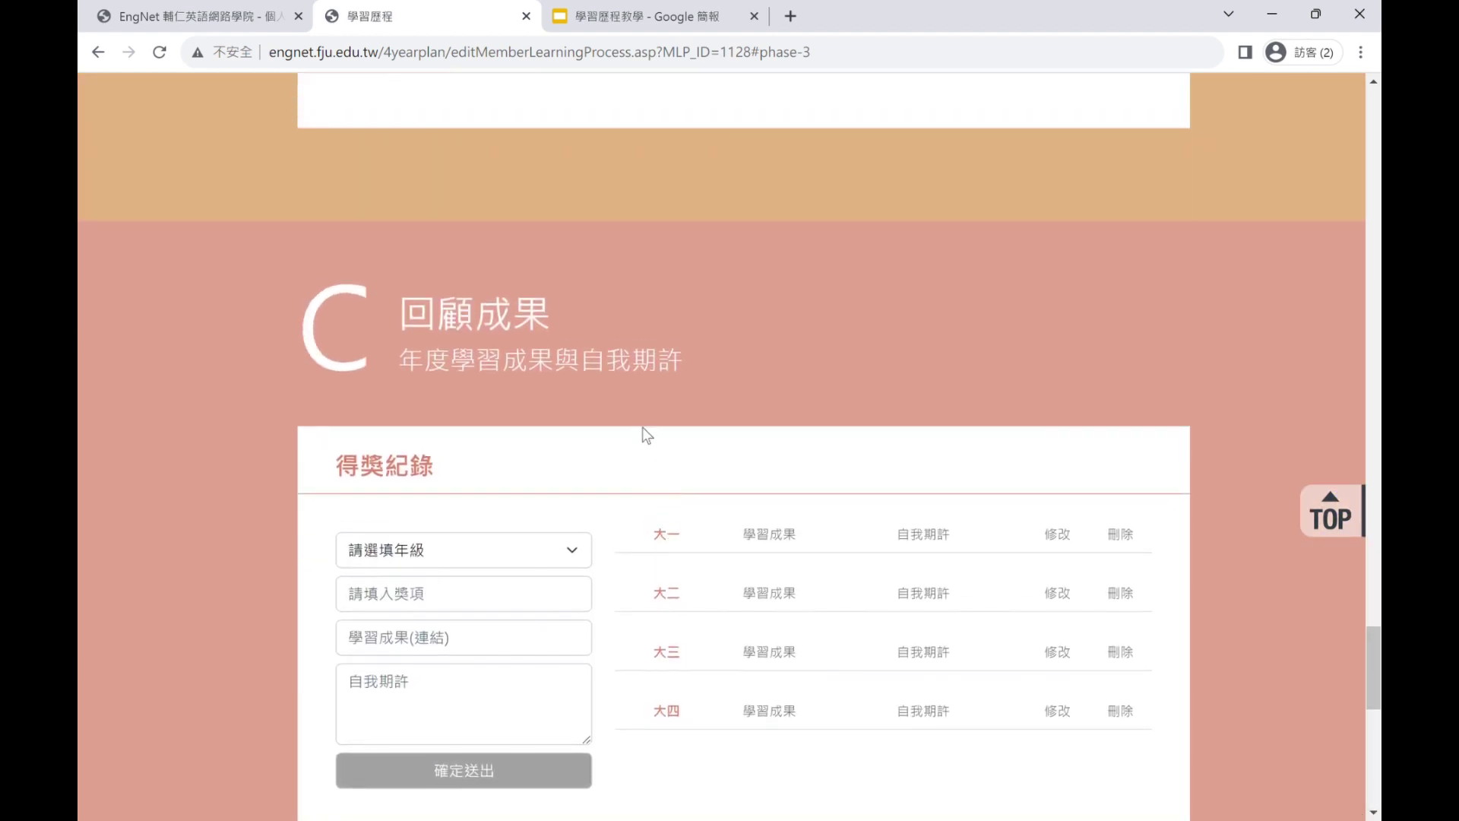
scroll(456, 365, "down", 1)
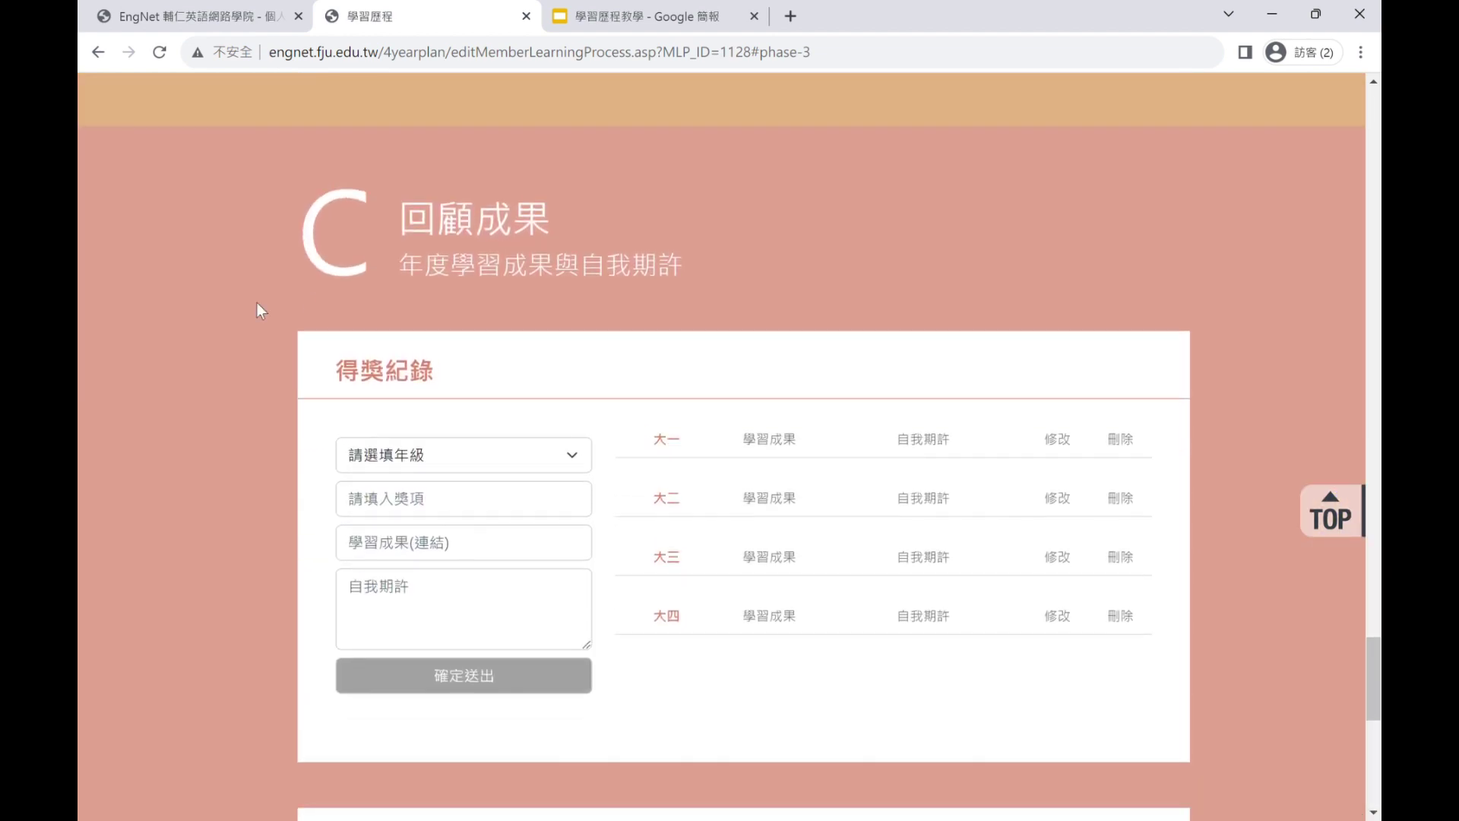
In the 得獎紀錄 form, choose 大二 as the grade and enter 書卷獎 as the award
left_click(569, 448)
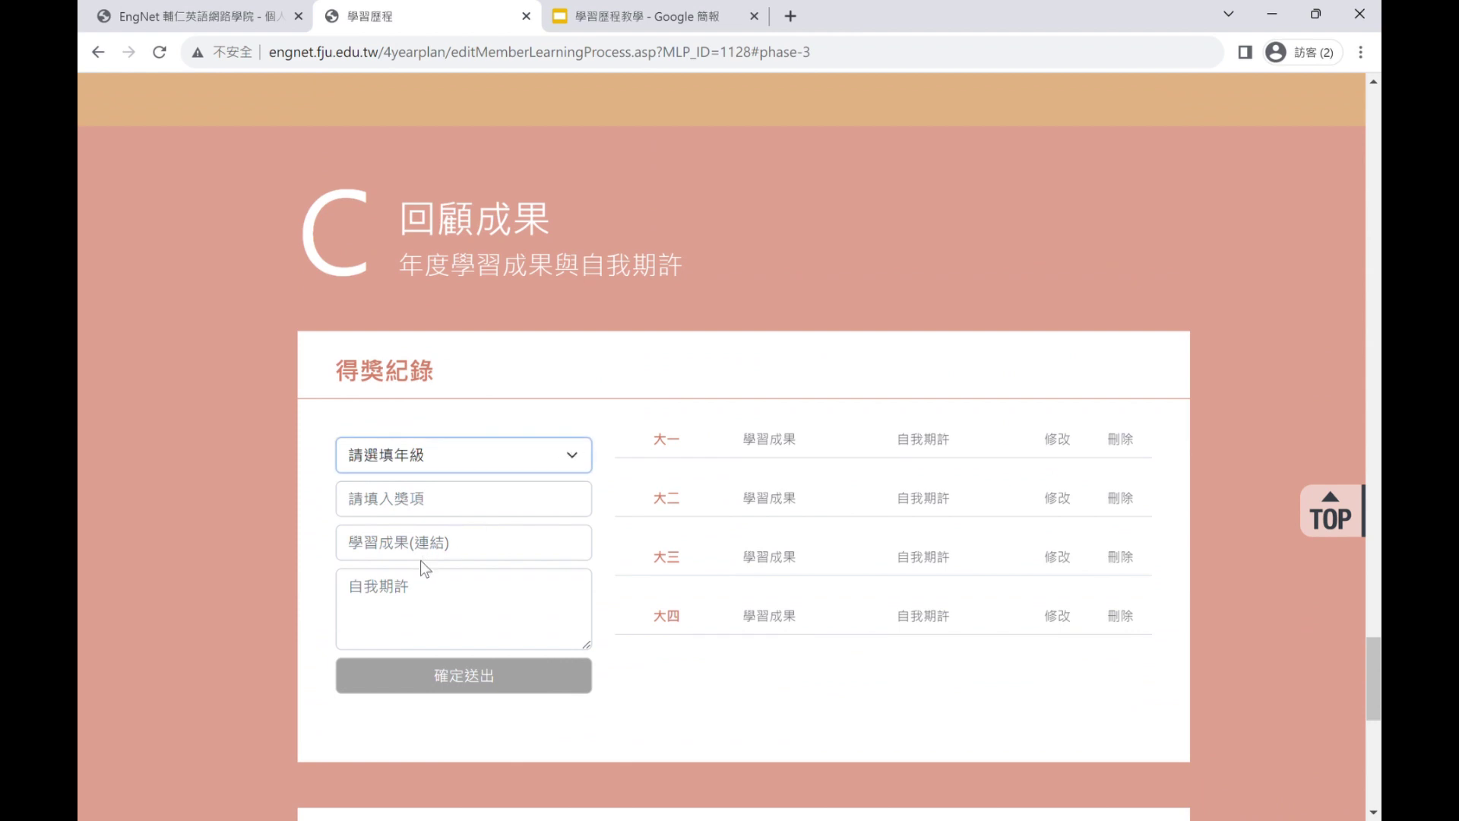
left_click(493, 521)
left_click(492, 518)
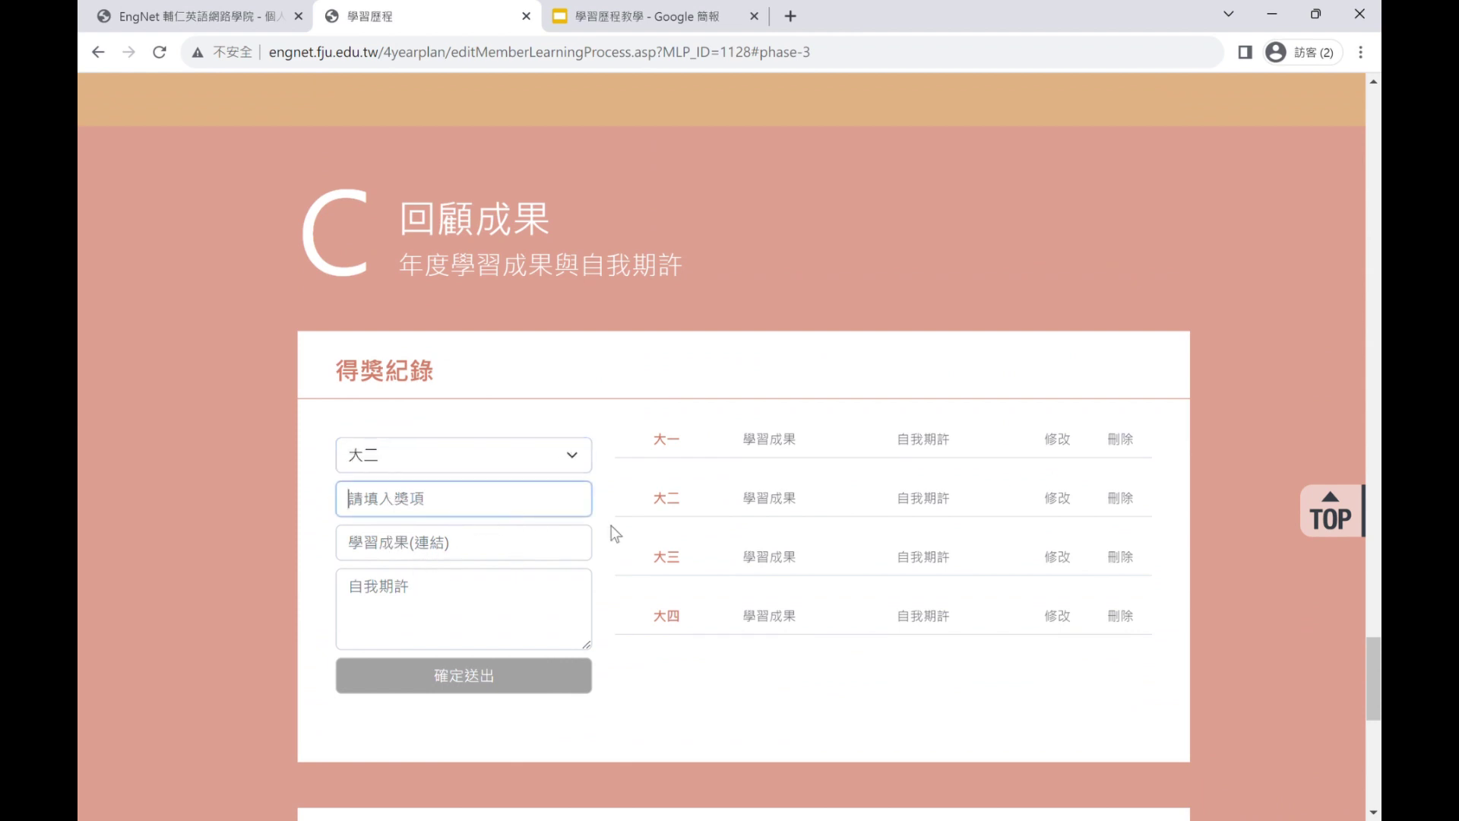
scroll(611, 526, "down", 1)
type("書卷")
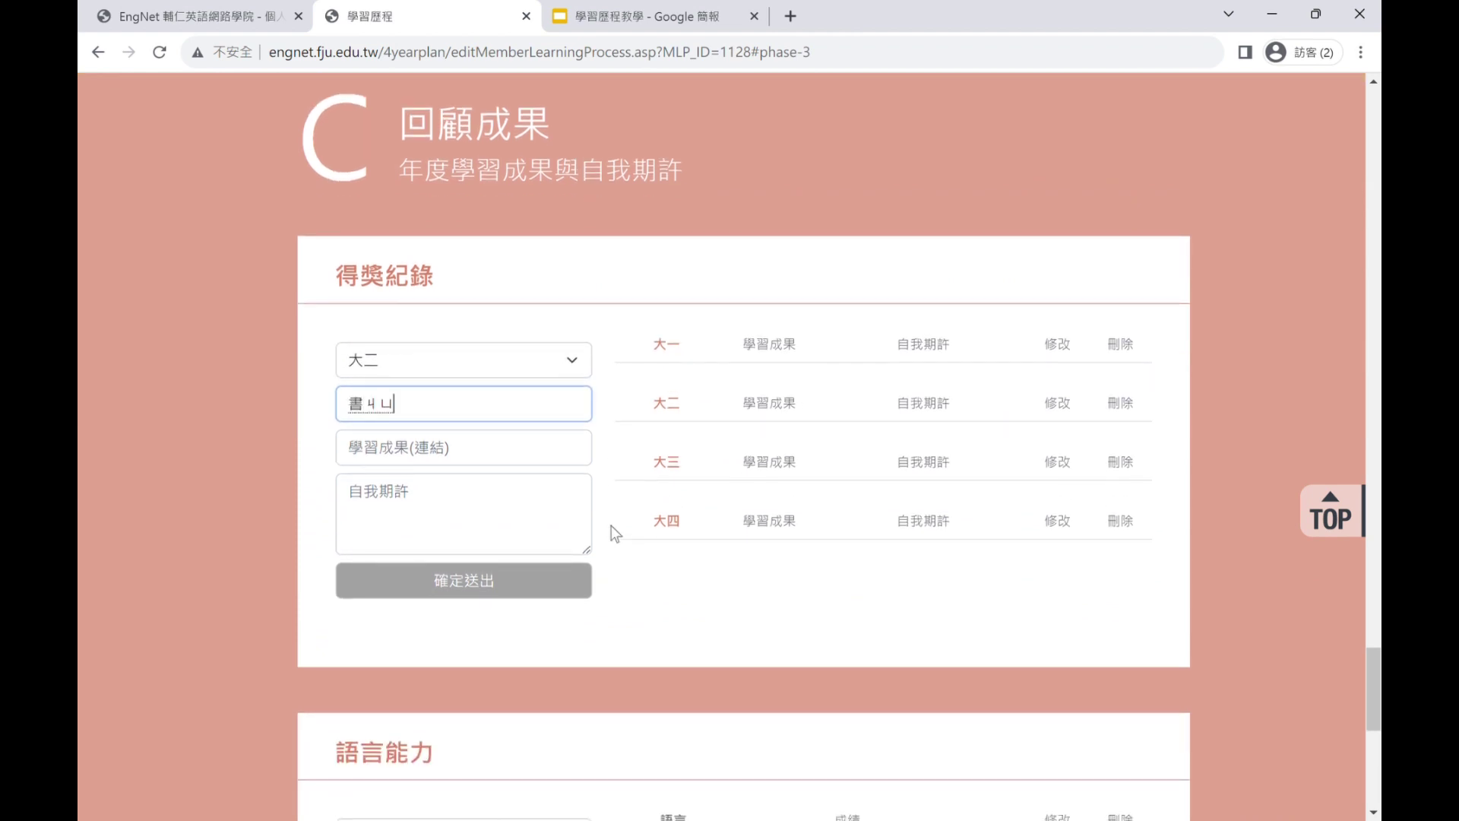
type("獎")
key("Tab")
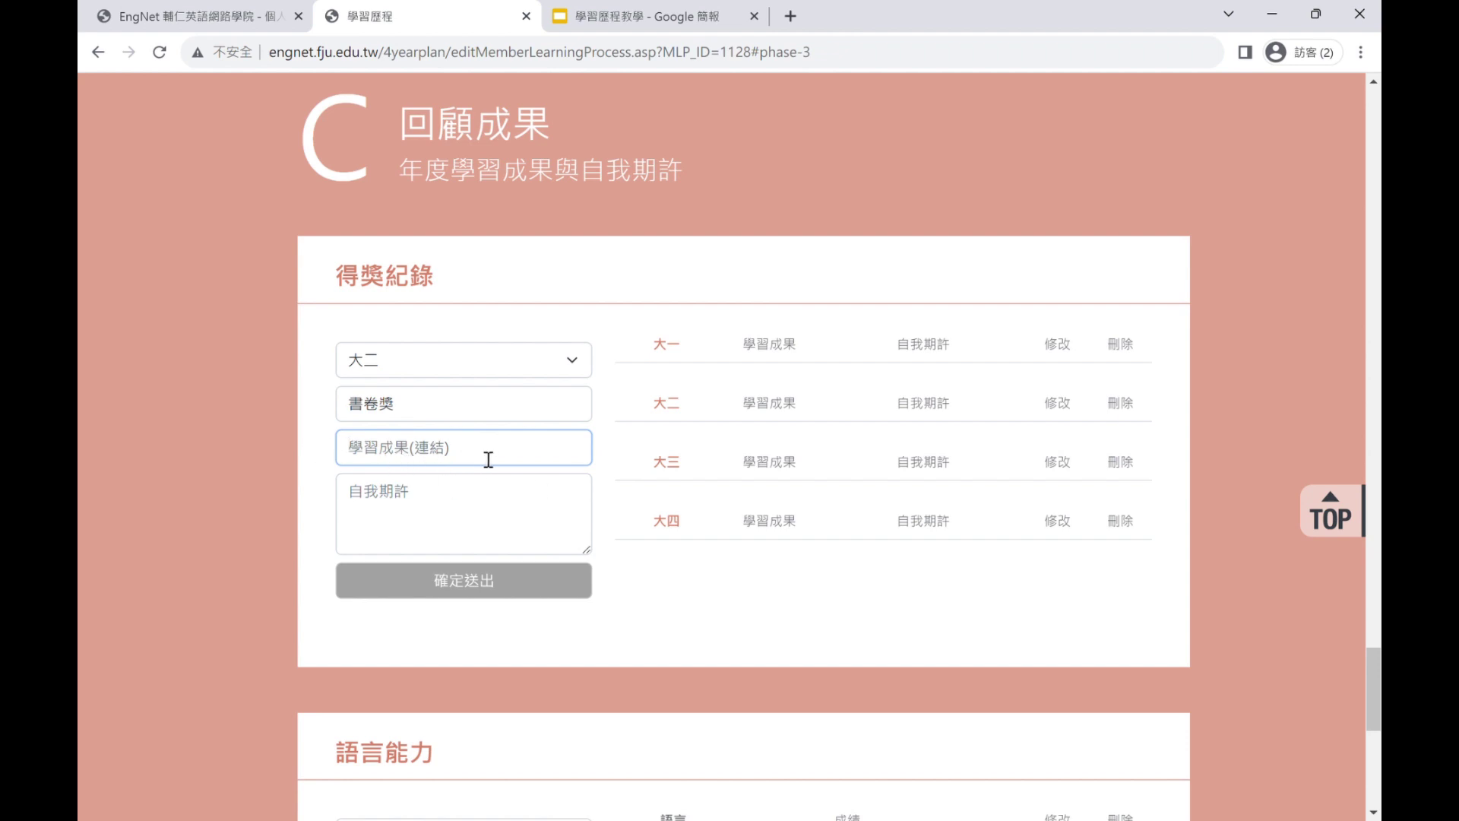
Enter 希望繼續維持 as the 自我期許 for the award and submit the award record
left_click(437, 513)
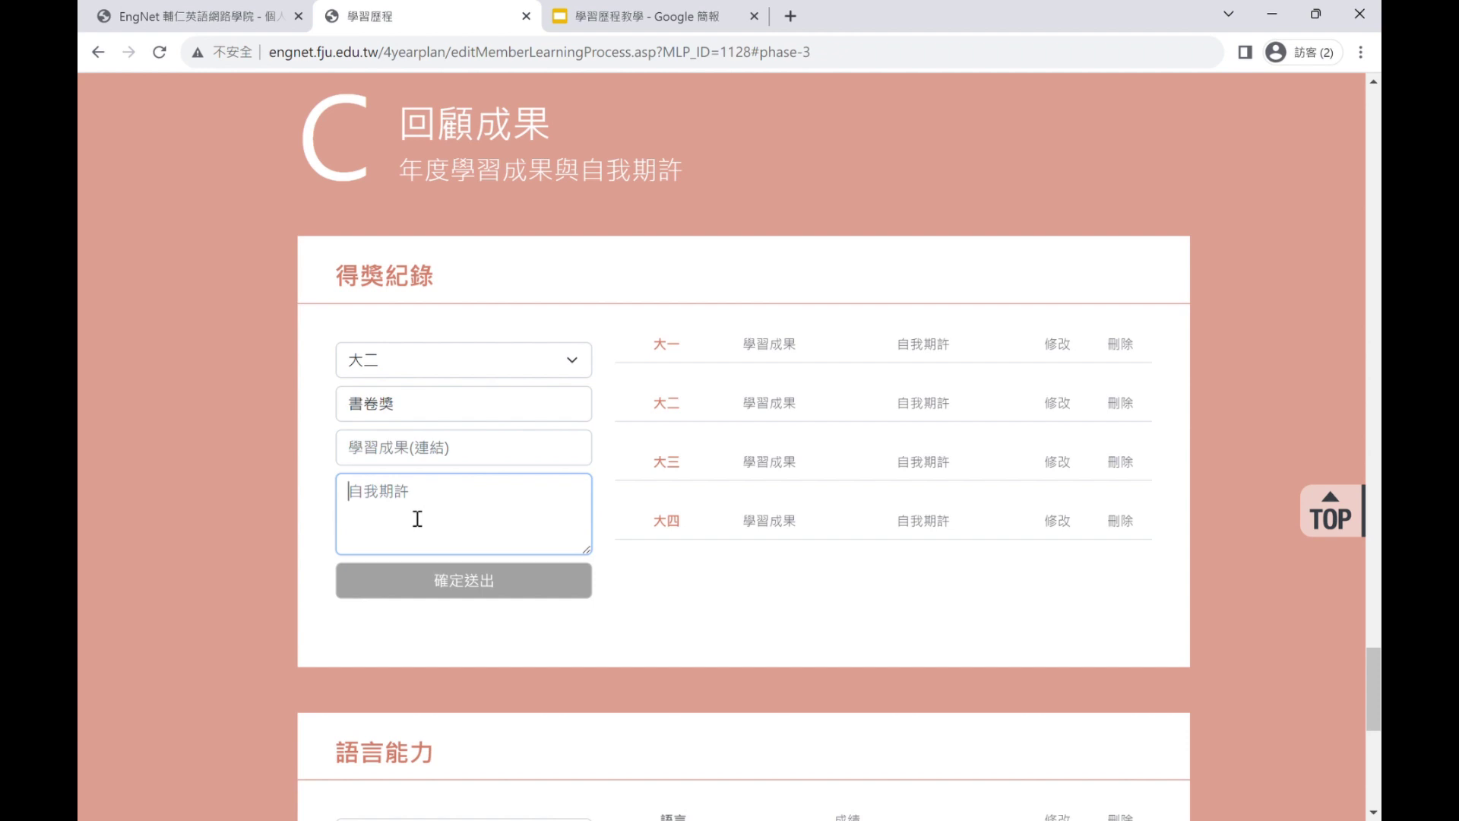
type("T")
type("希望")
type("繼續為ㄔ")
type("維持")
key("Return")
left_click(532, 586)
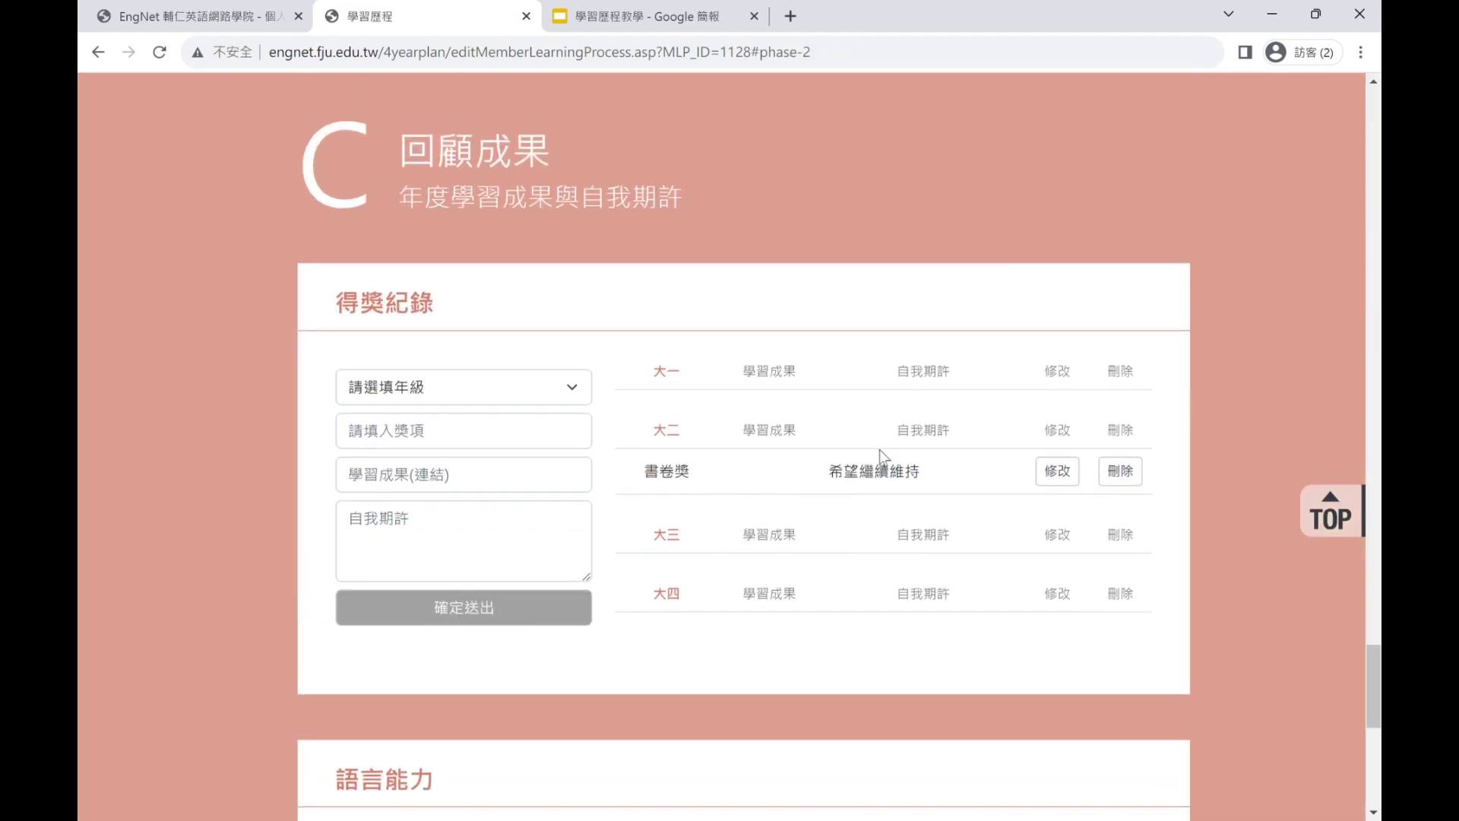
double_click(667, 474)
left_click_drag(824, 477, 927, 472)
left_click(925, 519)
Enter 多益 as the language test type in the 語言能力 form
scroll(1101, 555, "down", 6)
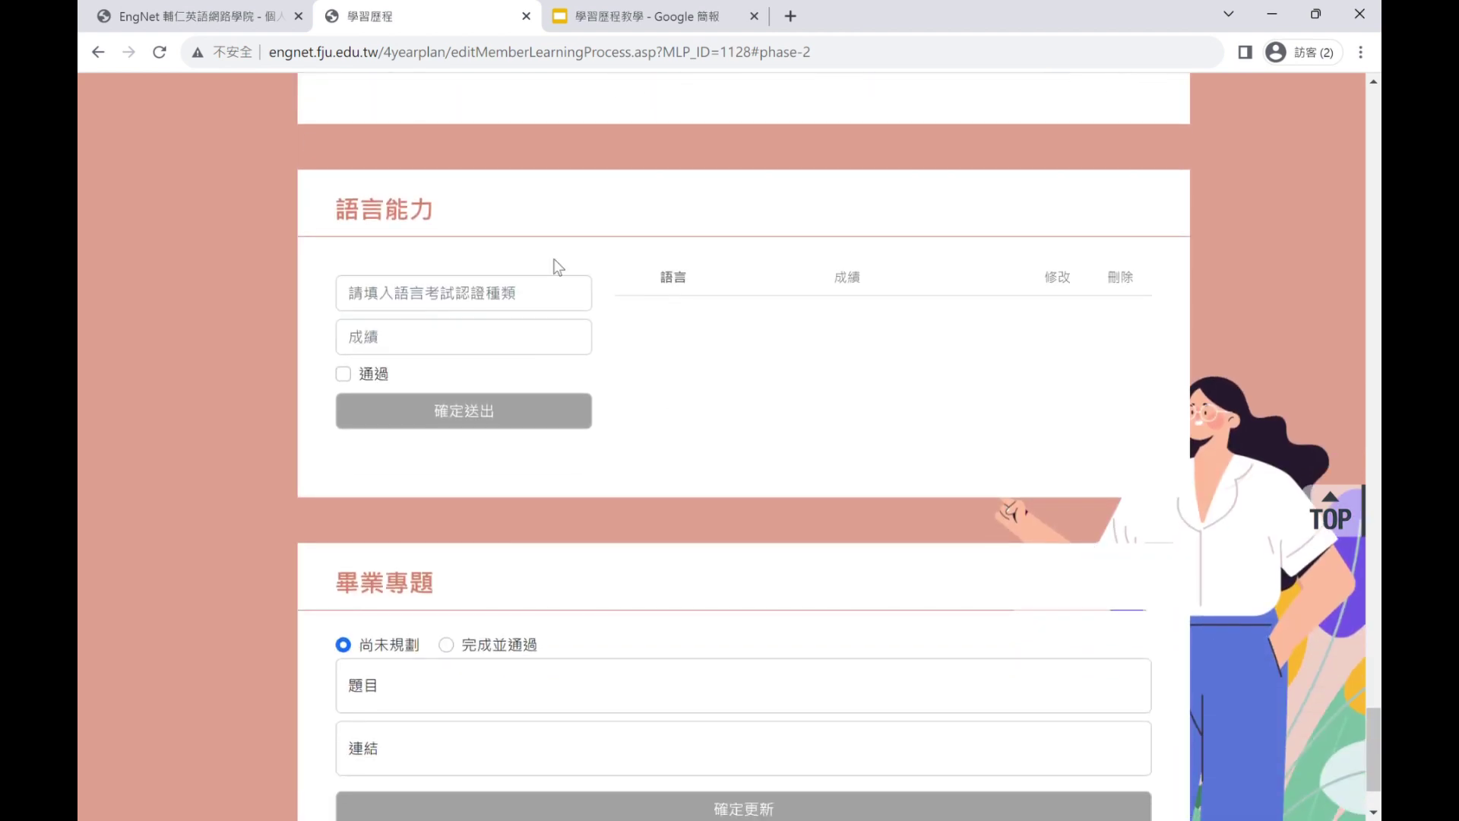
scroll(596, 296, "up", 1)
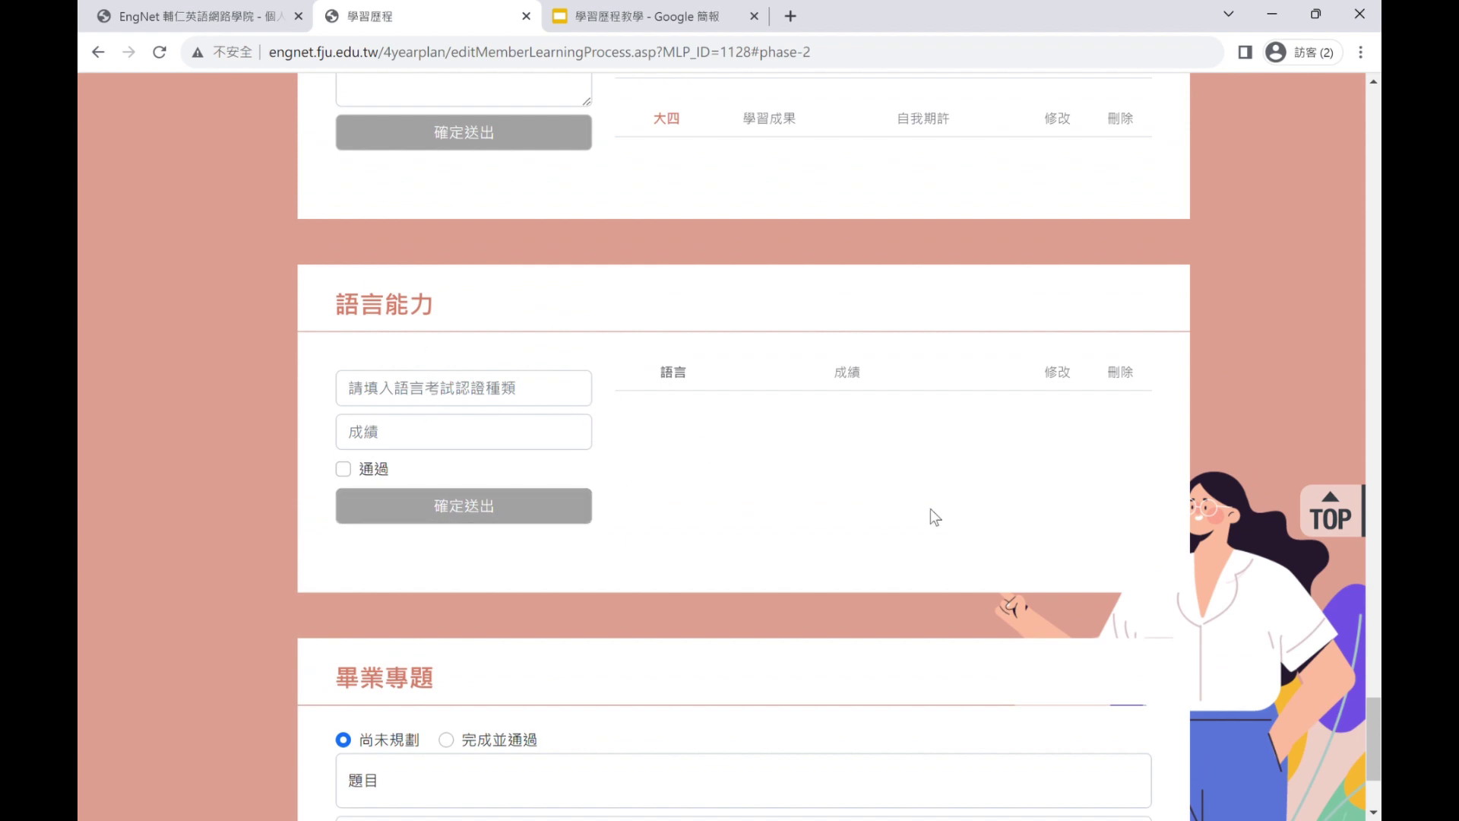
left_click(416, 403)
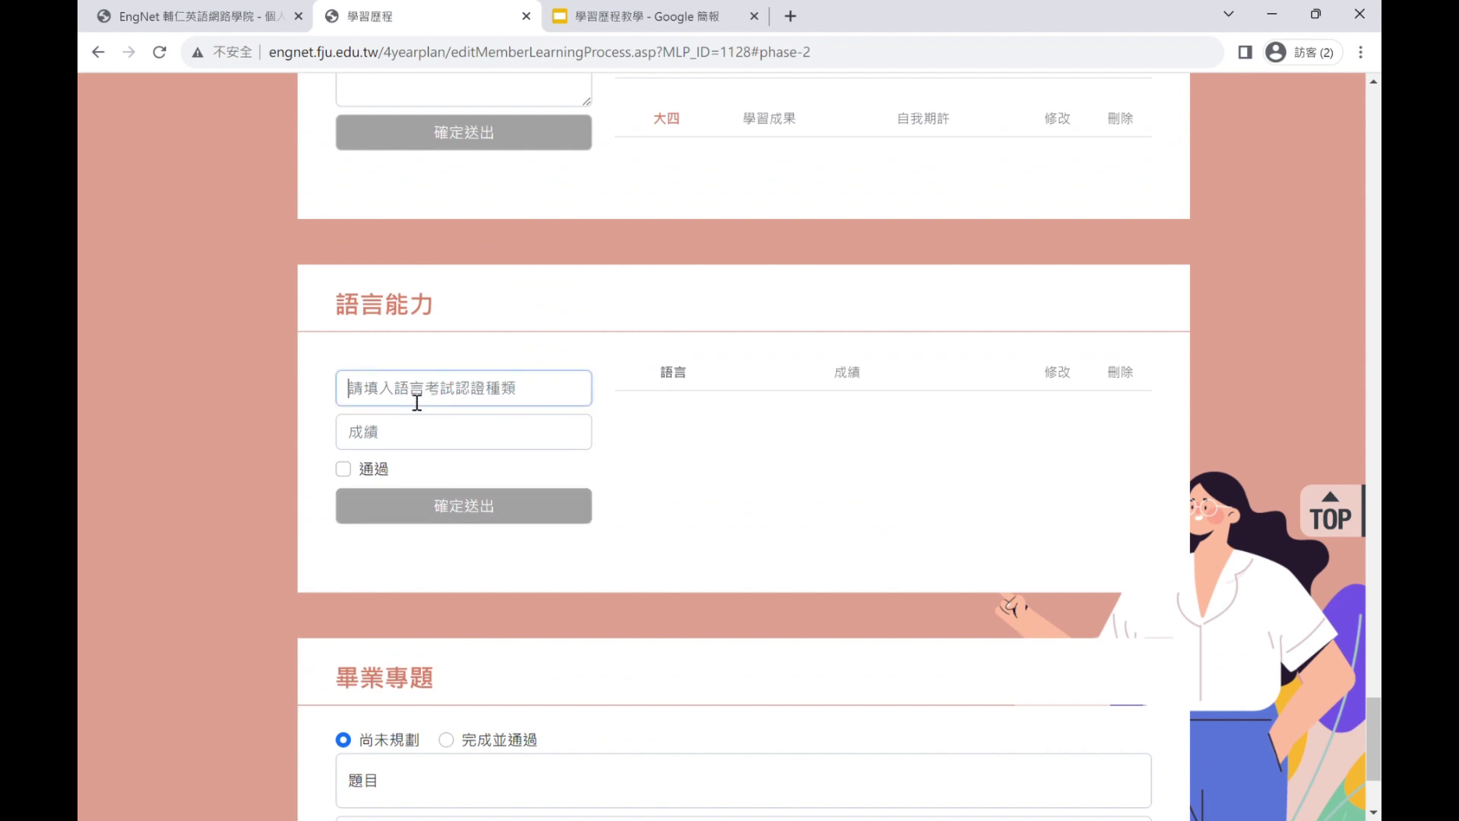
type("多")
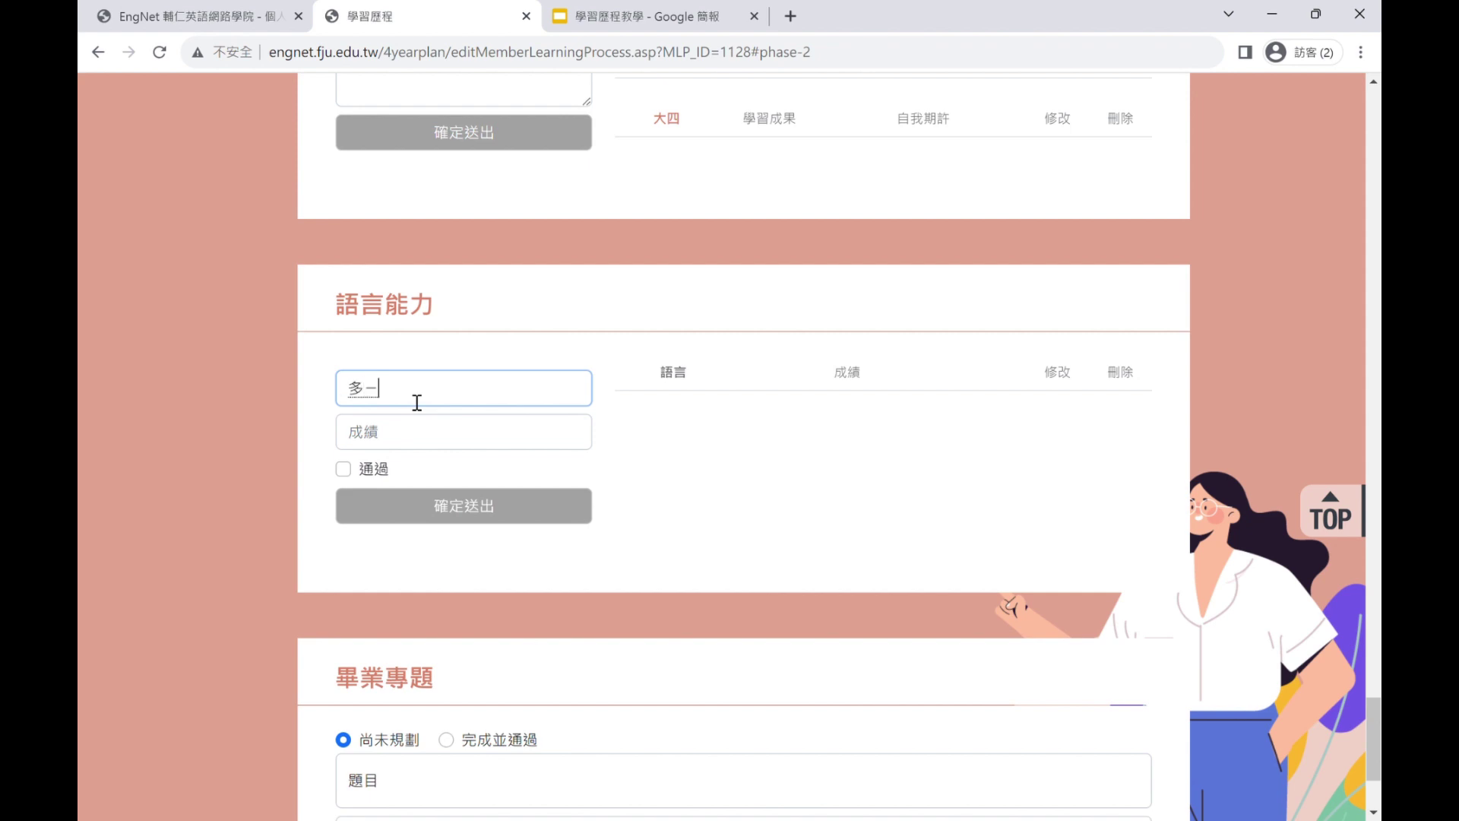
type("億")
key("Down")
key("Return")
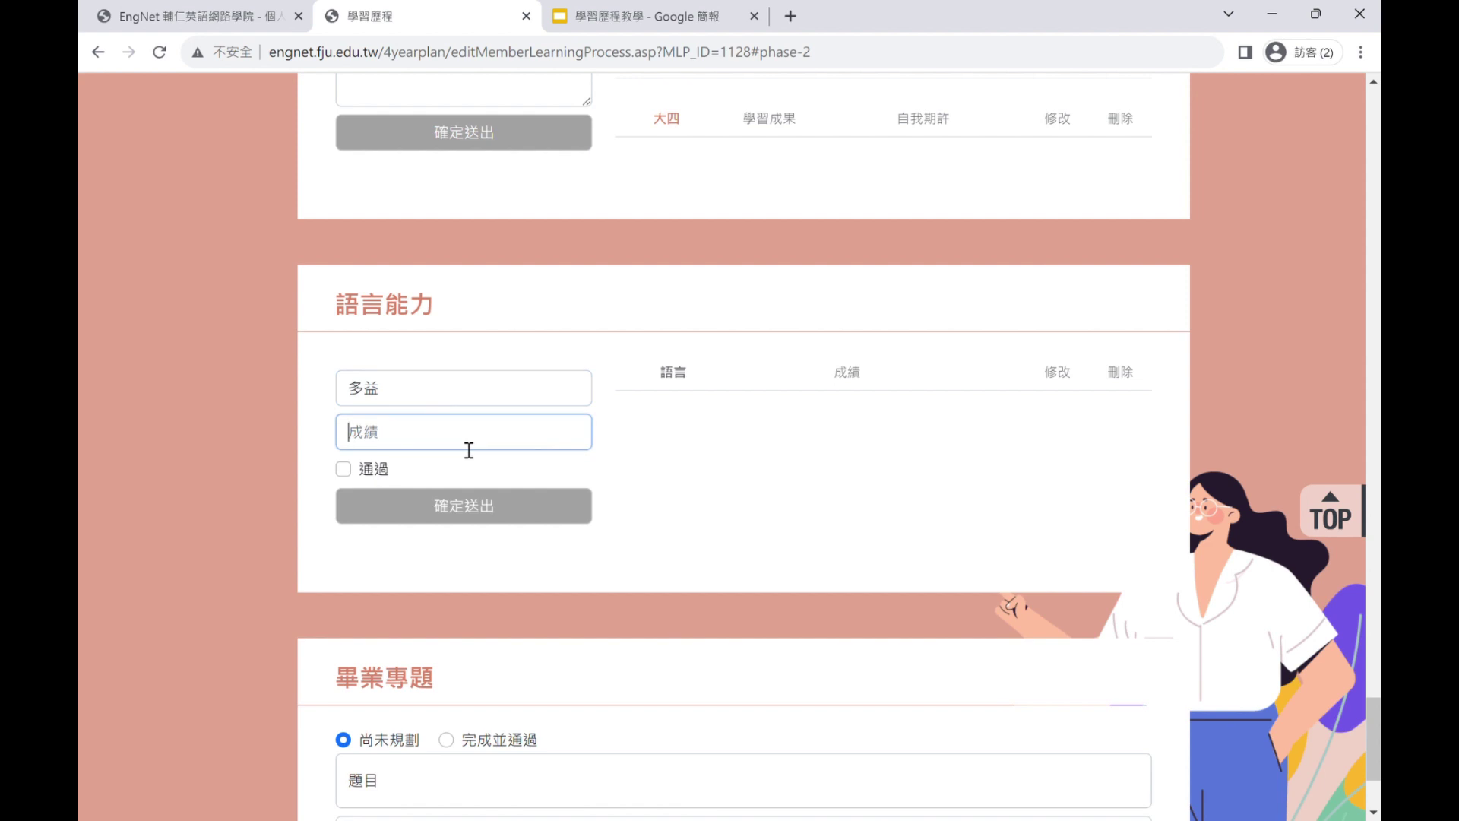
Set the language test score to 750, mark it as 通過, and submit the language record
type("750")
left_click(521, 401)
left_click(496, 442)
left_click(343, 468)
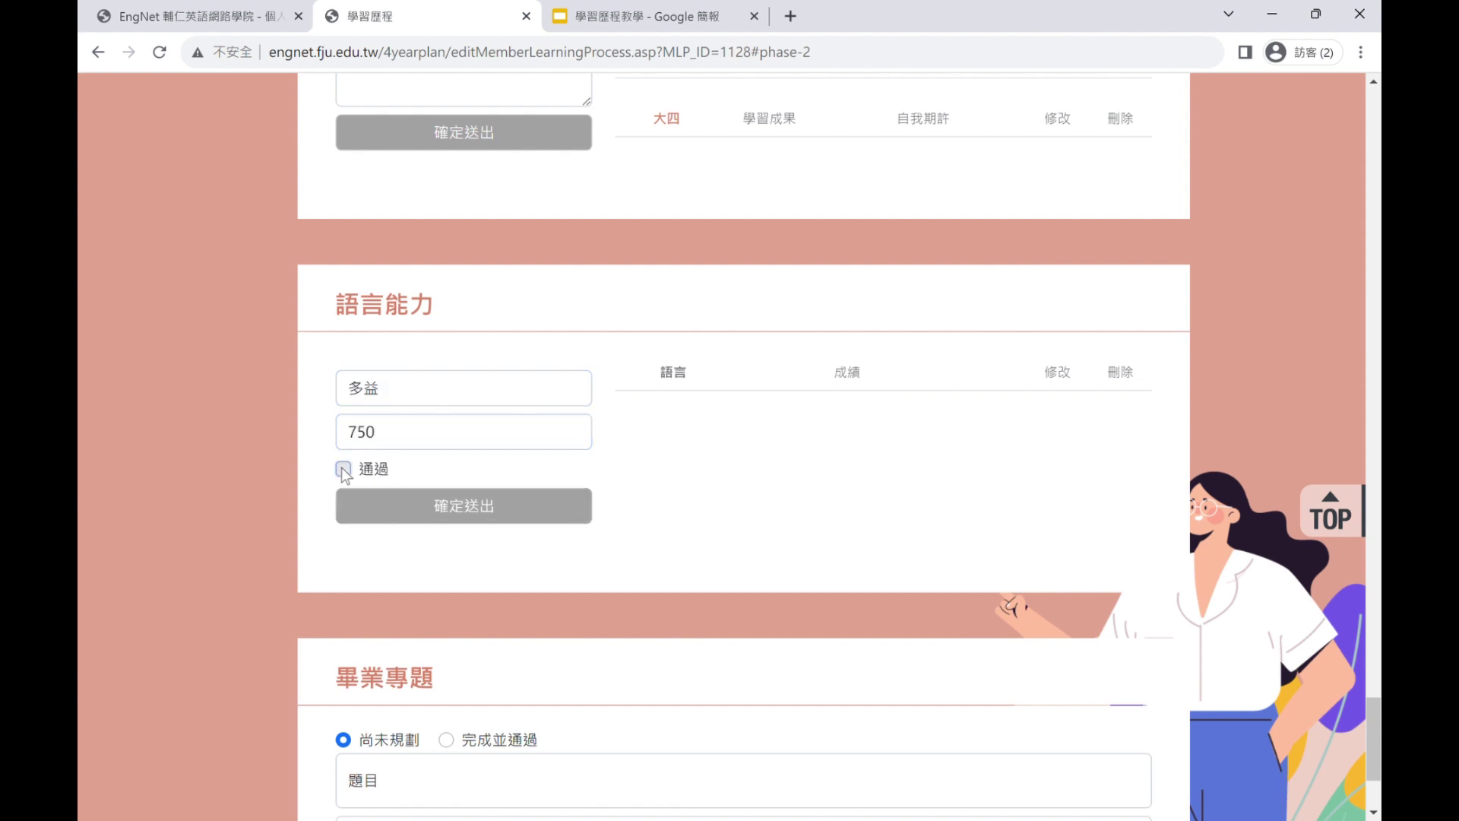
left_click(344, 470)
left_click(344, 469)
left_click(482, 507)
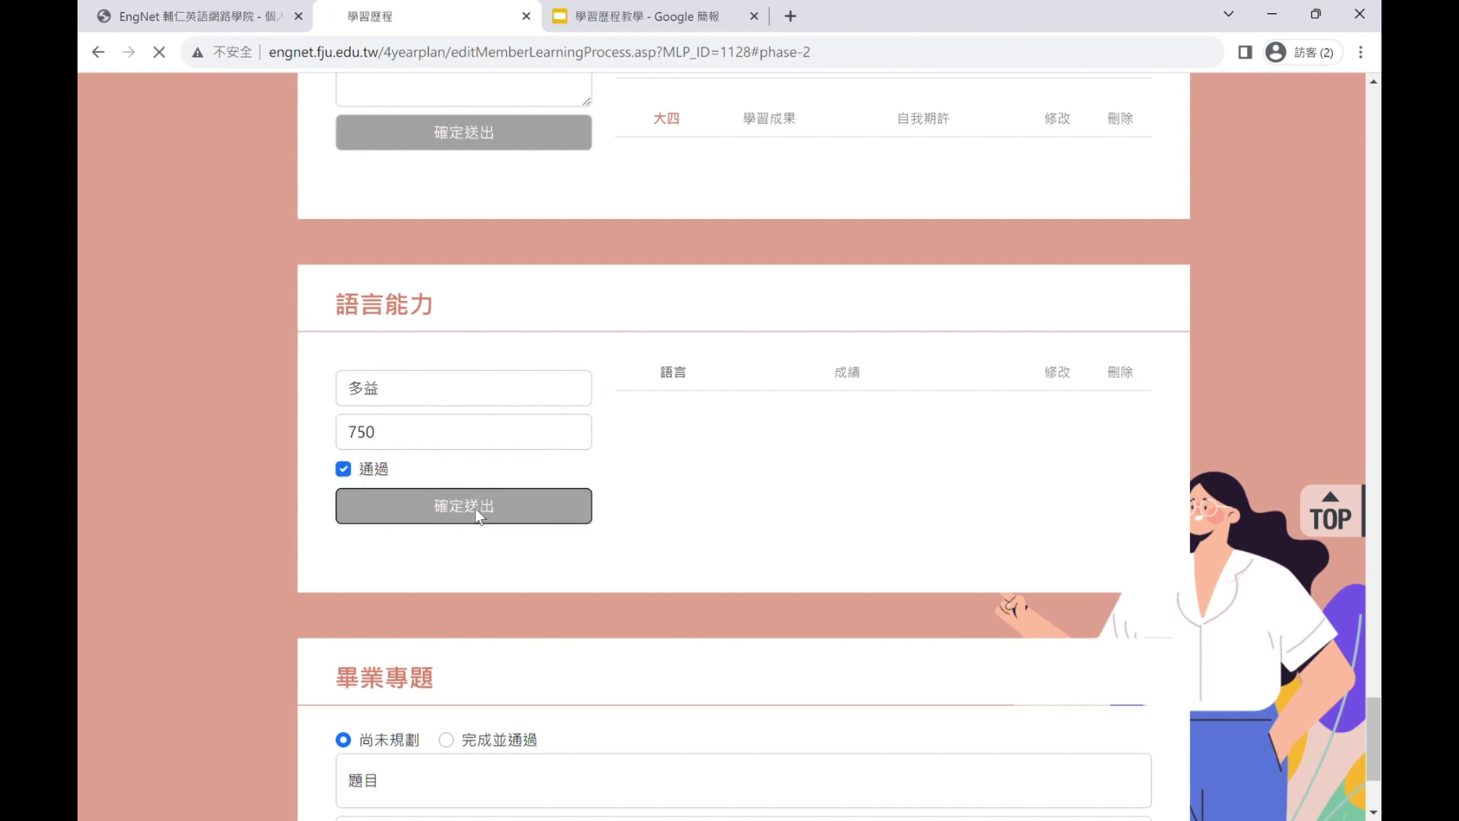
scroll(585, 550, "down", 10)
scroll(638, 590, "up", 2)
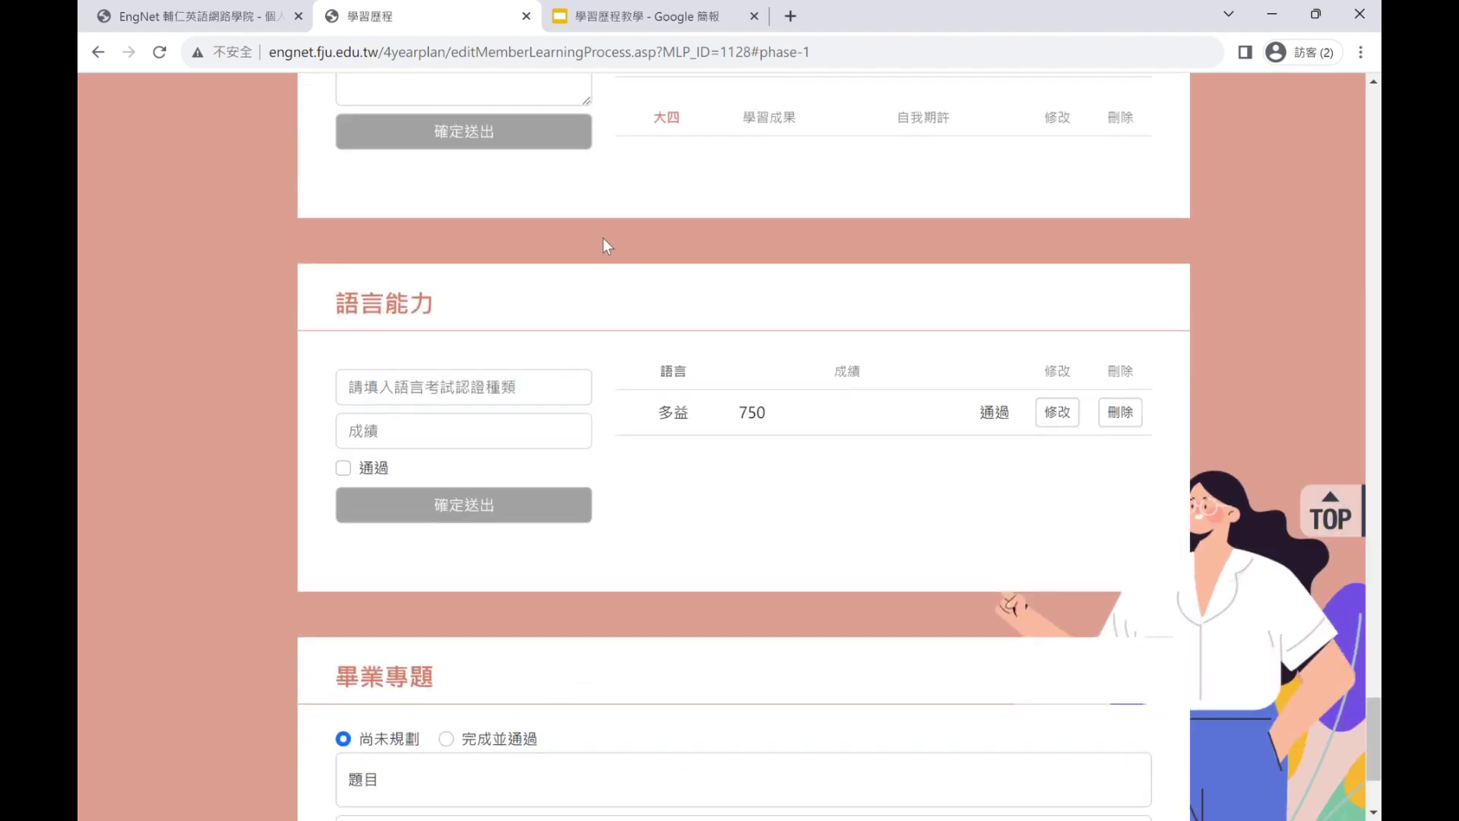
left_click_drag(675, 431, 1021, 420)
left_click(718, 410)
Set the status of the 畢業專題 to 完成並通過
scroll(663, 525, "down", 3)
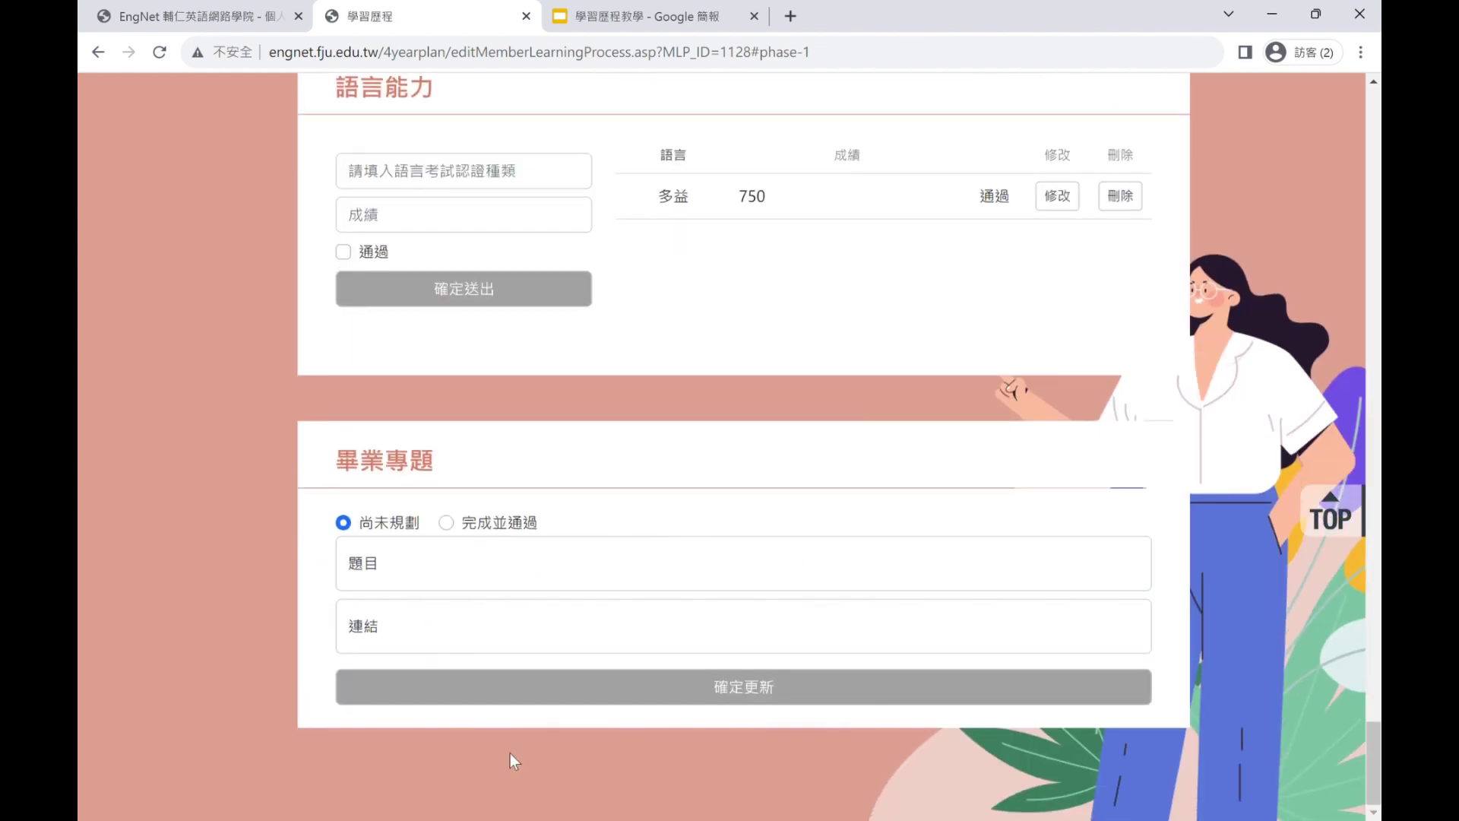
left_click_drag(352, 464, 460, 477)
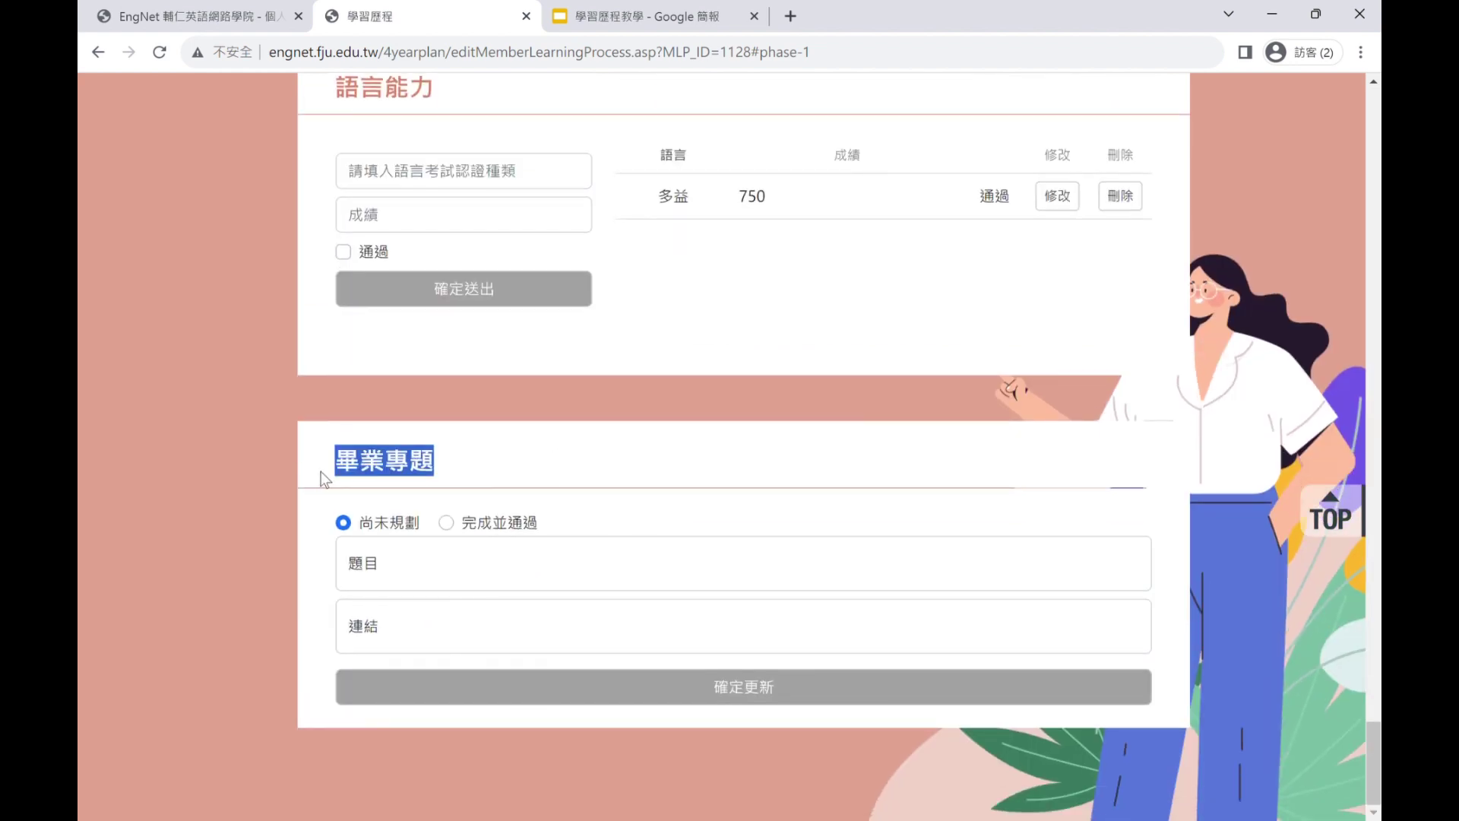
left_click(382, 471)
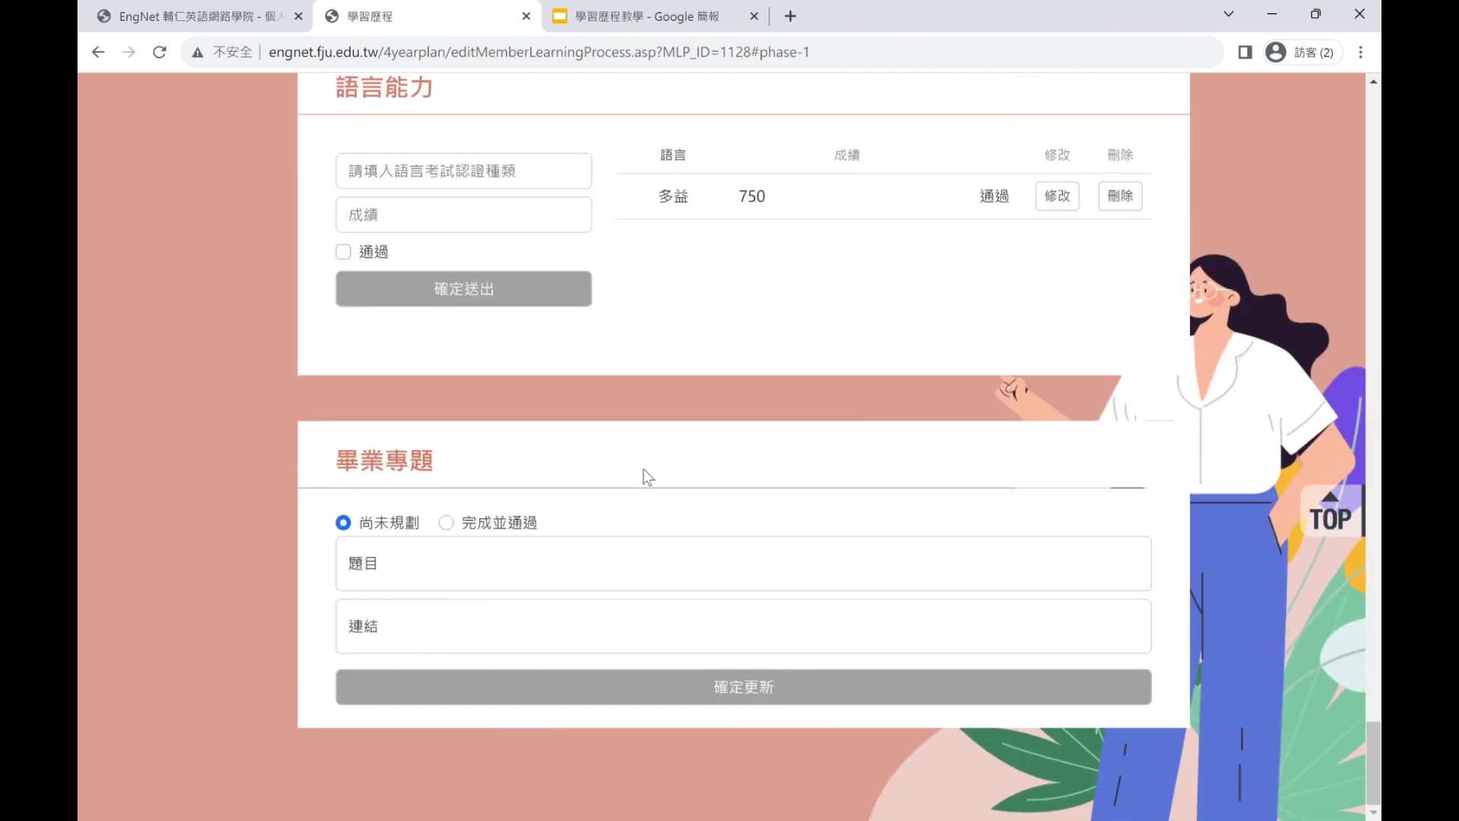
left_click(492, 518)
Enter "Research Paper - Jane Austen" as the 題目 of the 畢業專題
left_click(448, 579)
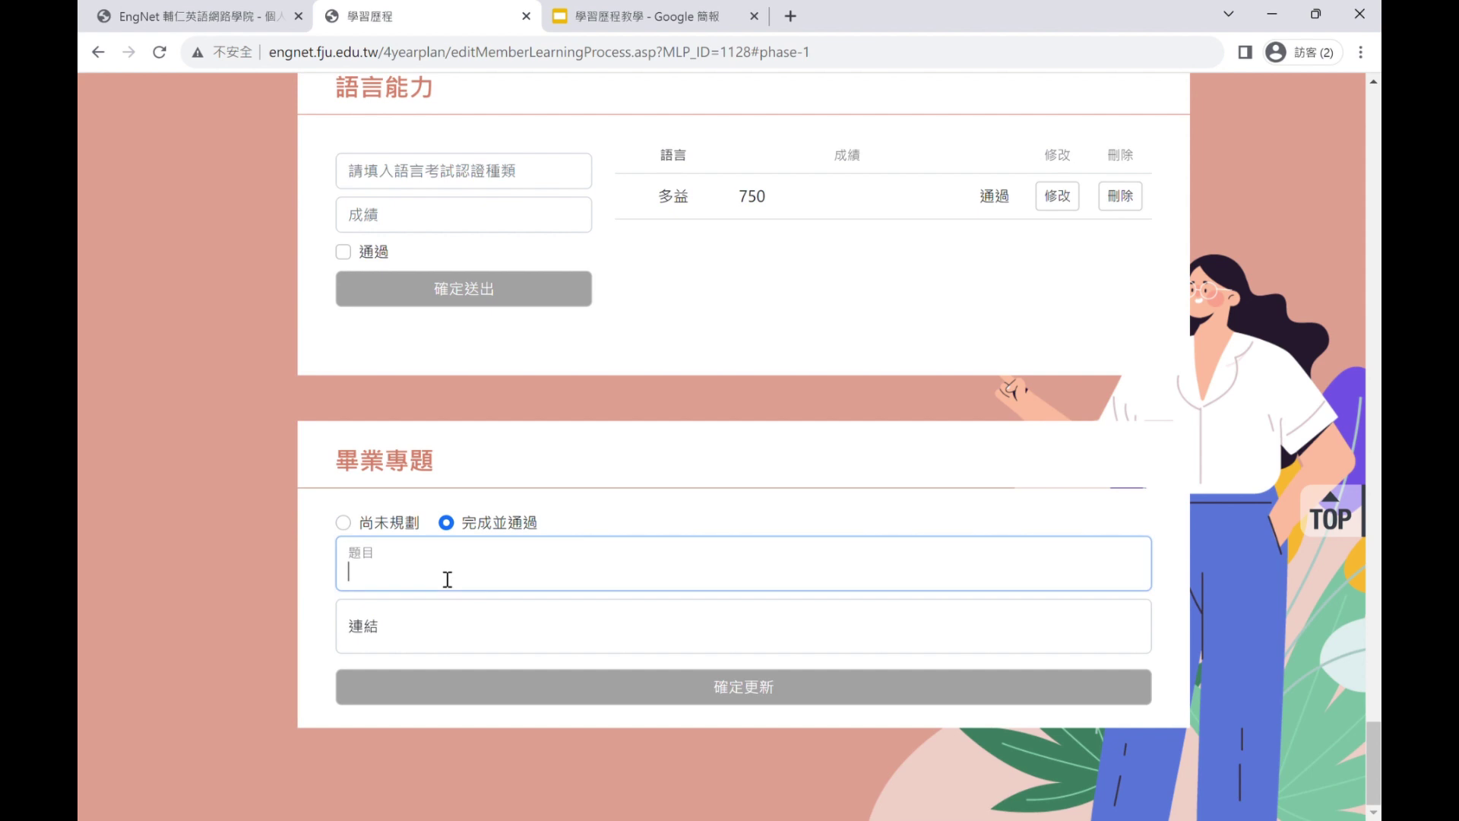
type("Research Paper - Jane")
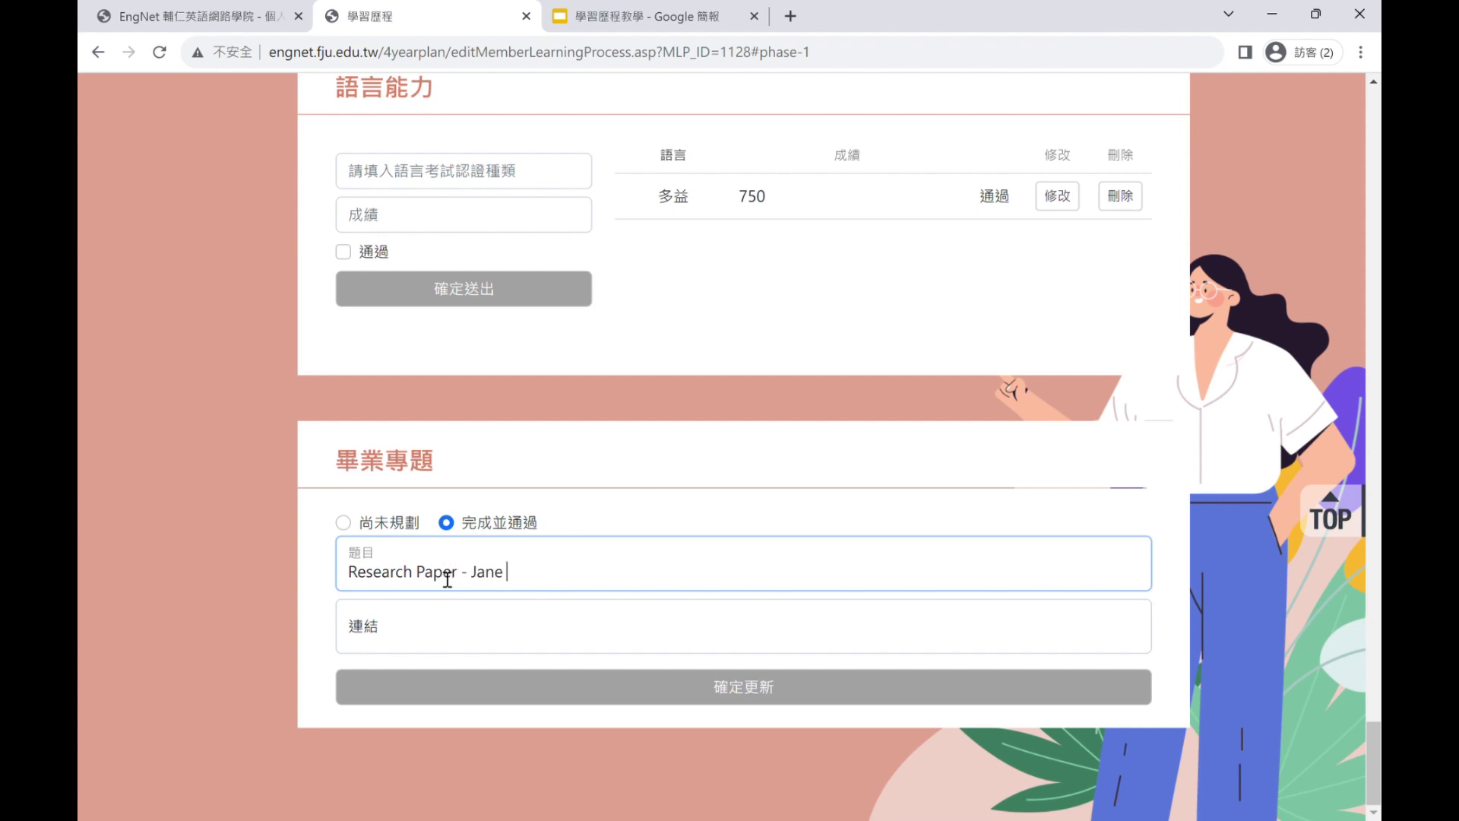
type(" Austen")
left_click(557, 602)
left_click_drag(424, 571, 721, 578)
left_click(722, 577)
Reselect 完成並通過 as the 畢業專題 status, leave 連結 empty, and submit the update
left_click(452, 625)
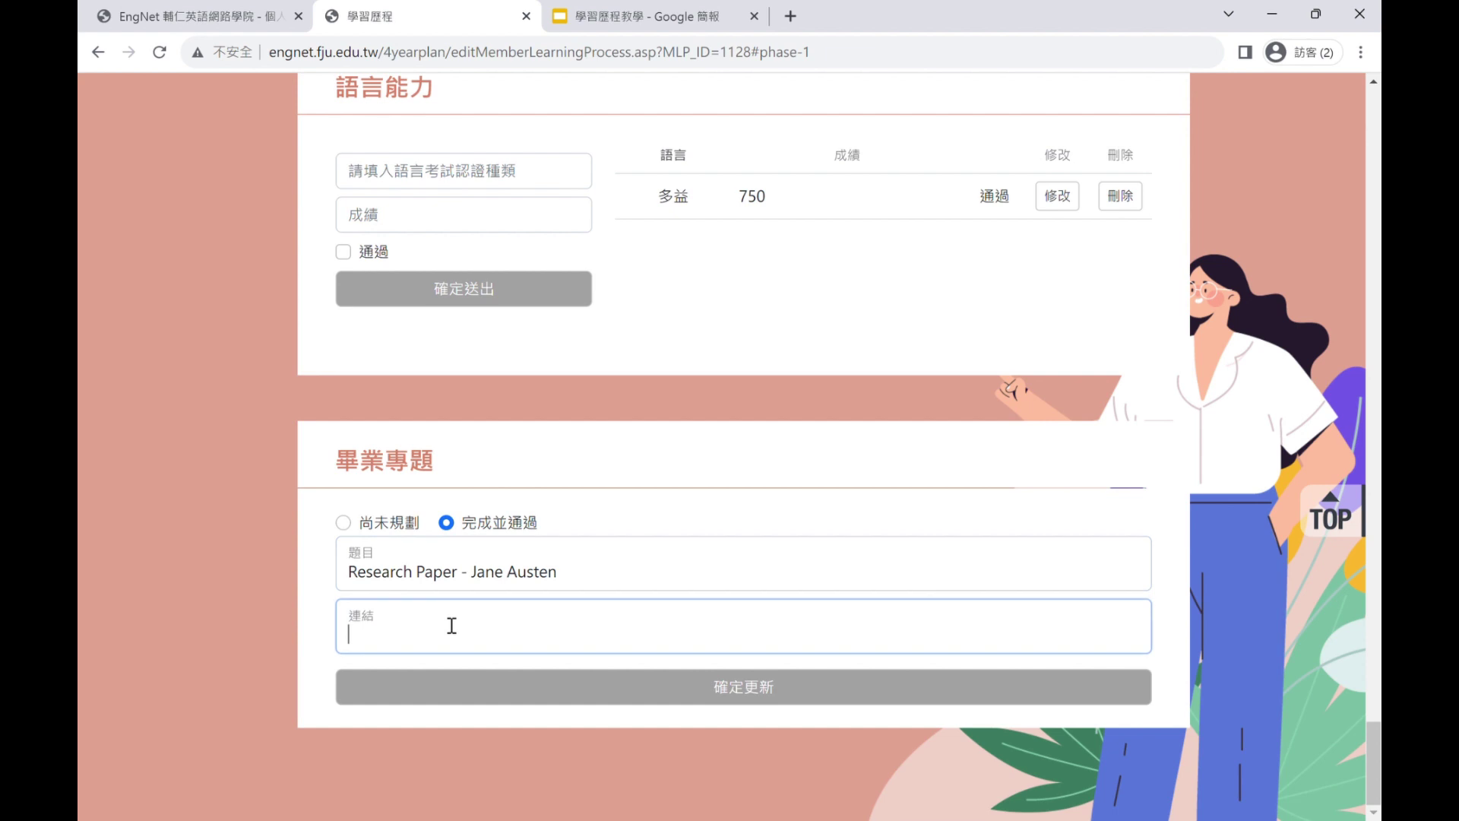
left_click(634, 572)
left_click(519, 630)
left_click(343, 522)
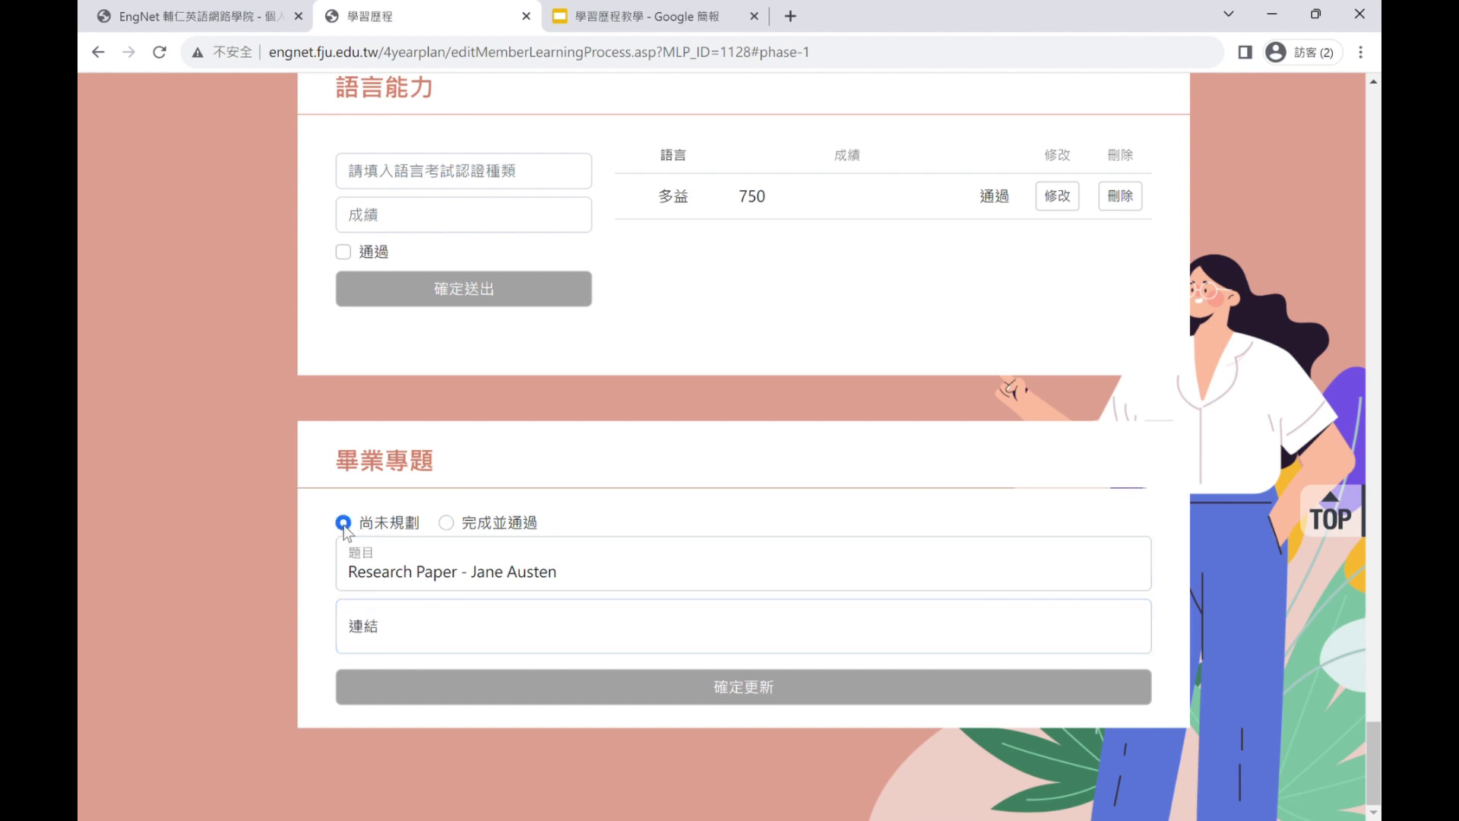
left_click(465, 522)
left_click(792, 687)
Review the saved 畢業專題 section on the edit page, checking its status, 題目 and 連結
scroll(804, 705, "down", 15)
scroll(849, 550, "down", 20)
scroll(873, 499, "up", 1)
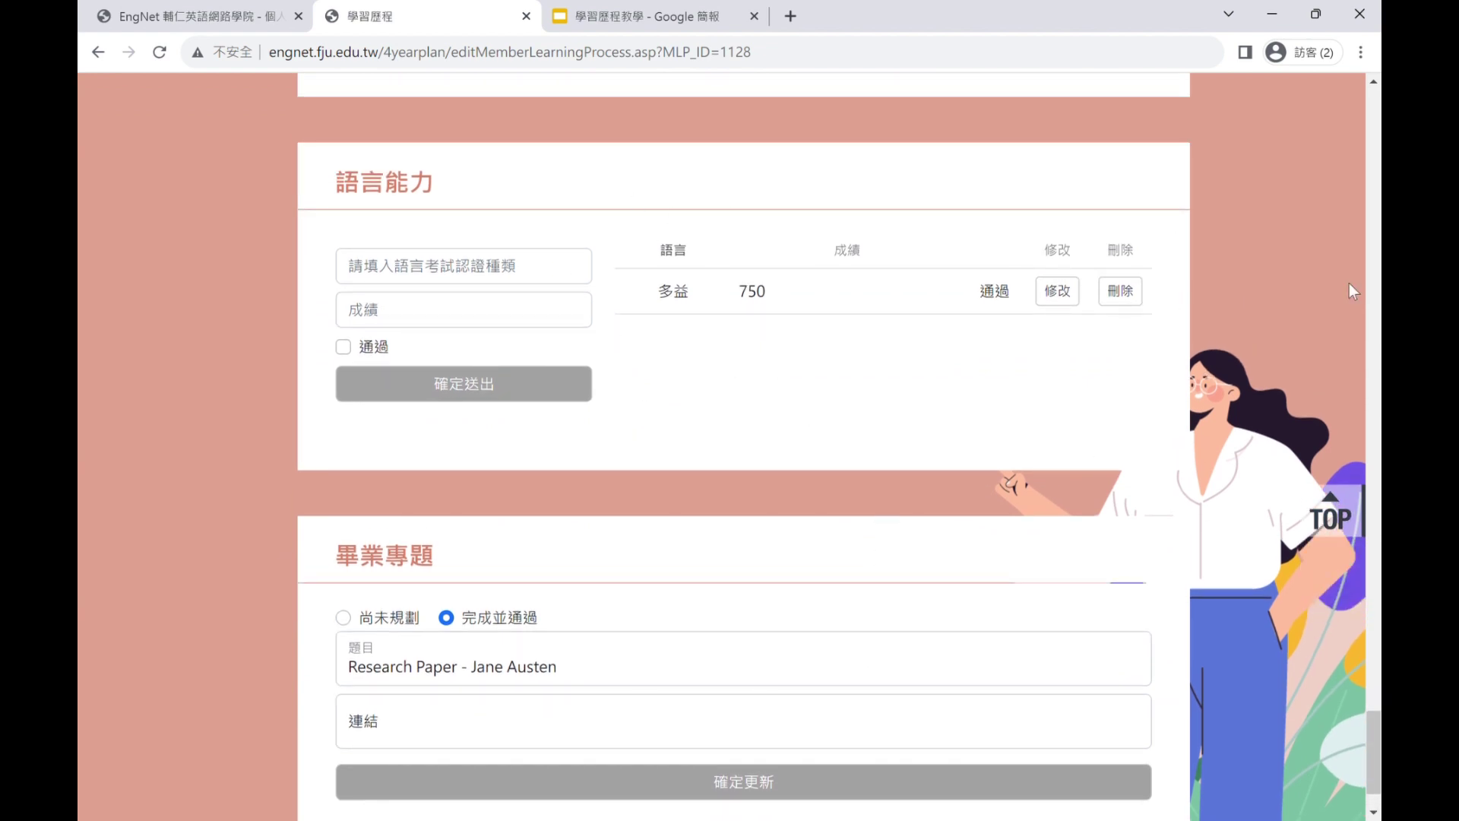
scroll(628, 295, "up", 2)
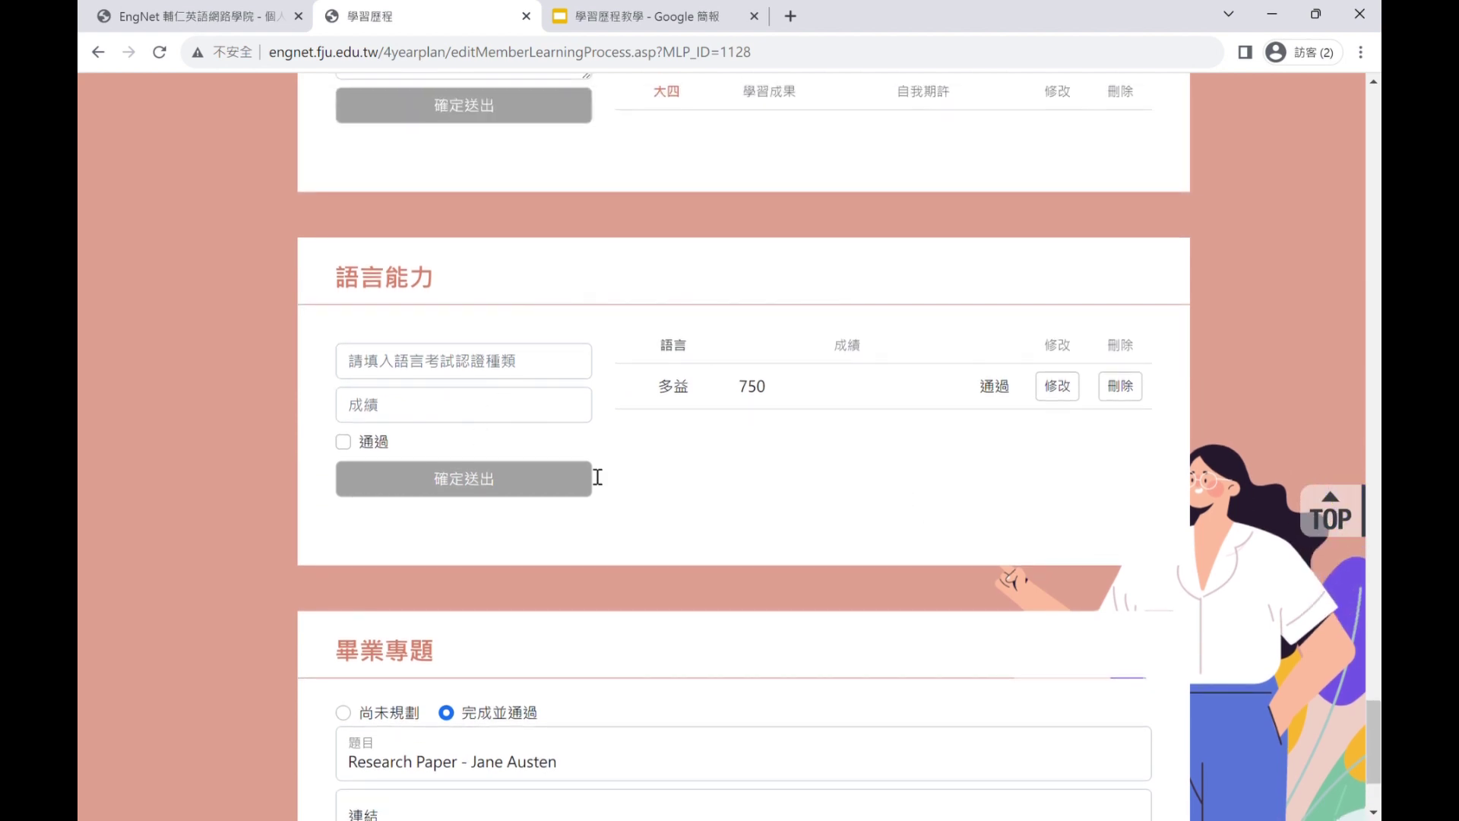
scroll(669, 427, "down", 3)
left_click_drag(606, 586, 346, 571)
left_click(449, 628)
left_click_drag(618, 570, 295, 563)
left_click(659, 515)
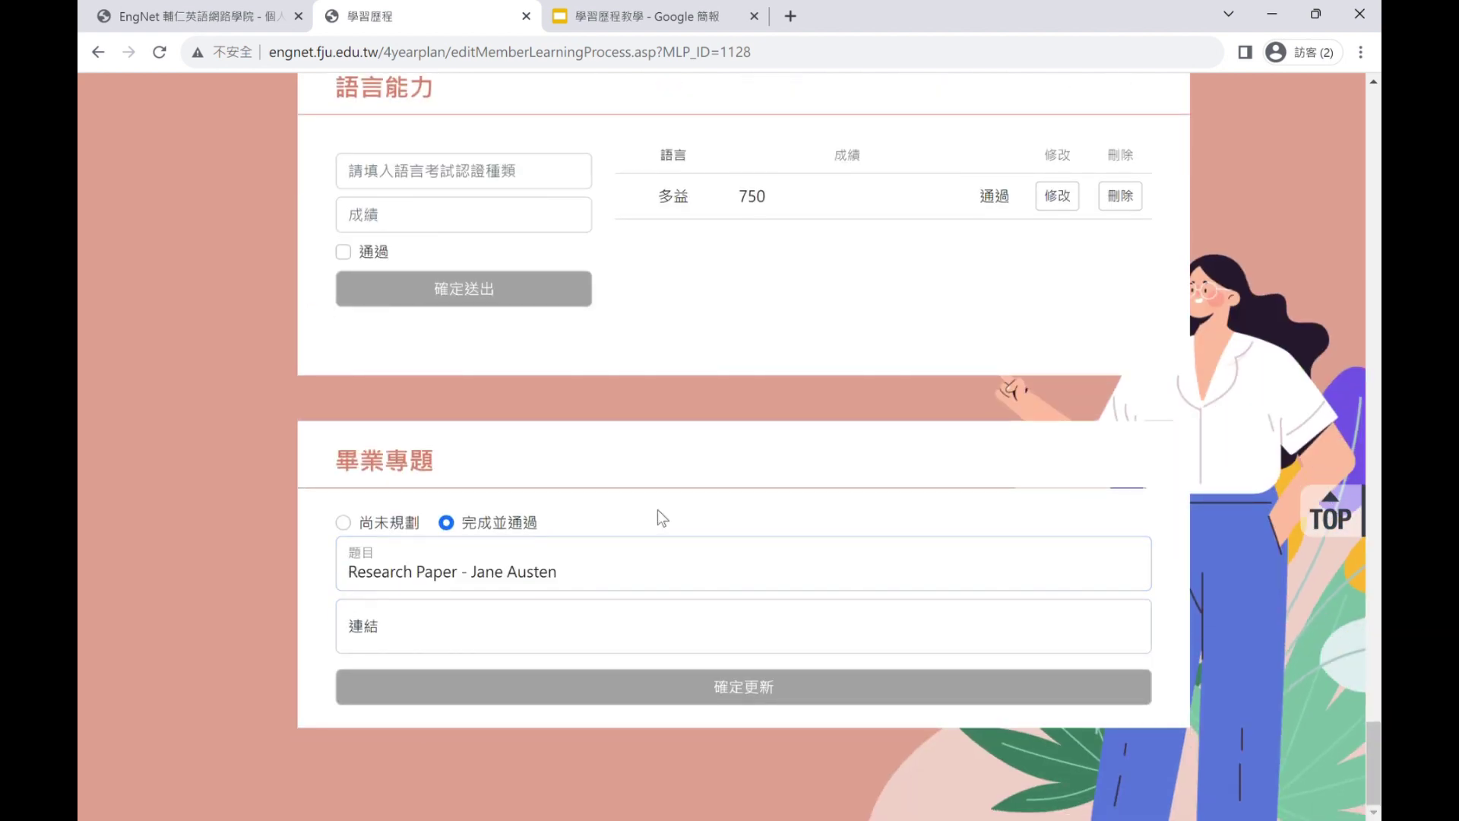
left_click_drag(326, 465, 490, 473)
left_click(504, 609)
left_click_drag(577, 572, 271, 554)
left_click(413, 648)
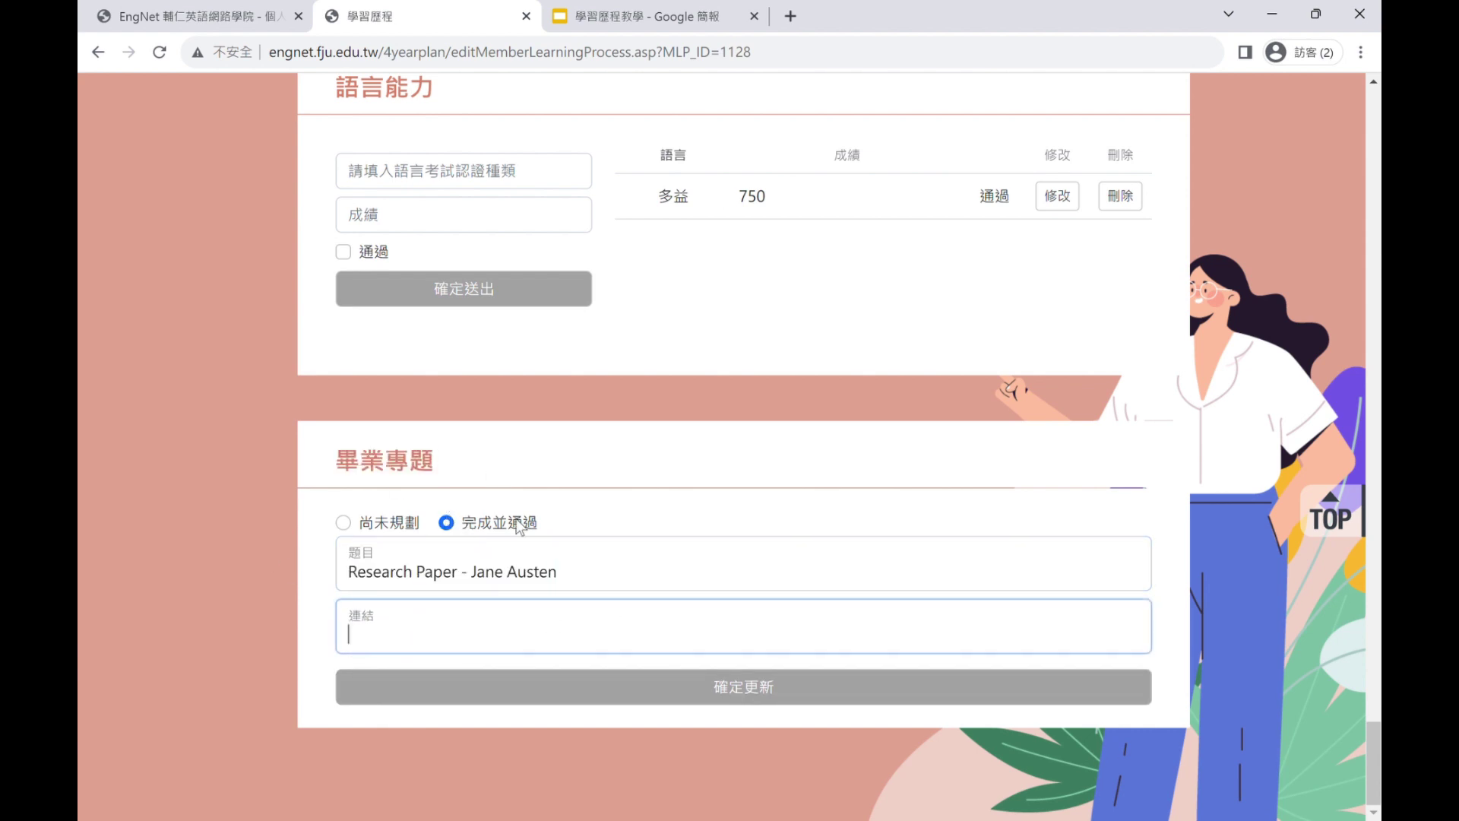
scroll(790, 325, "up", 6)
scroll(790, 325, "down", 6)
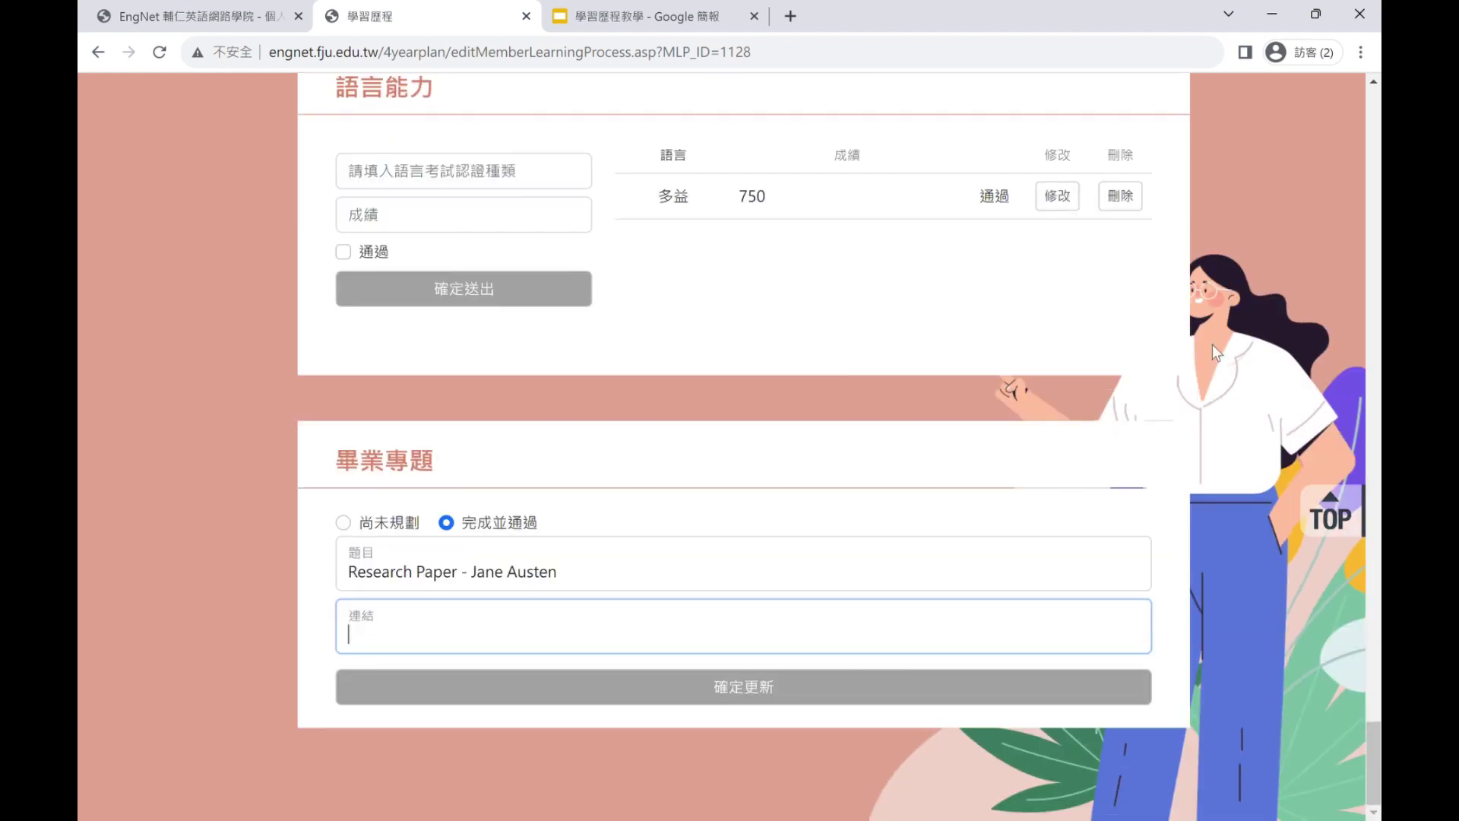
Return to the top of the edit page and open the 檢視個人記錄 view
left_click(1329, 524)
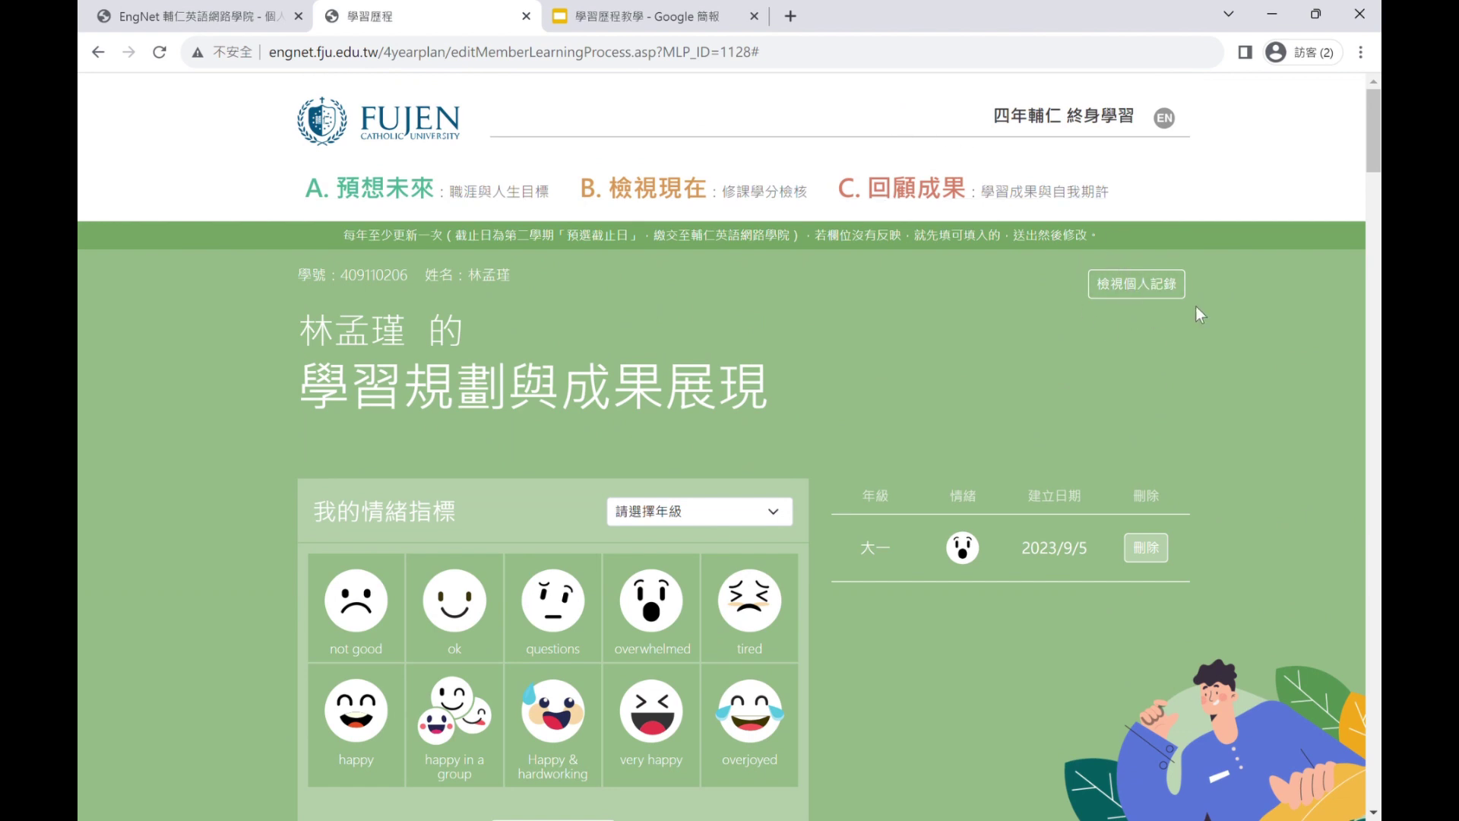
left_click(1137, 284)
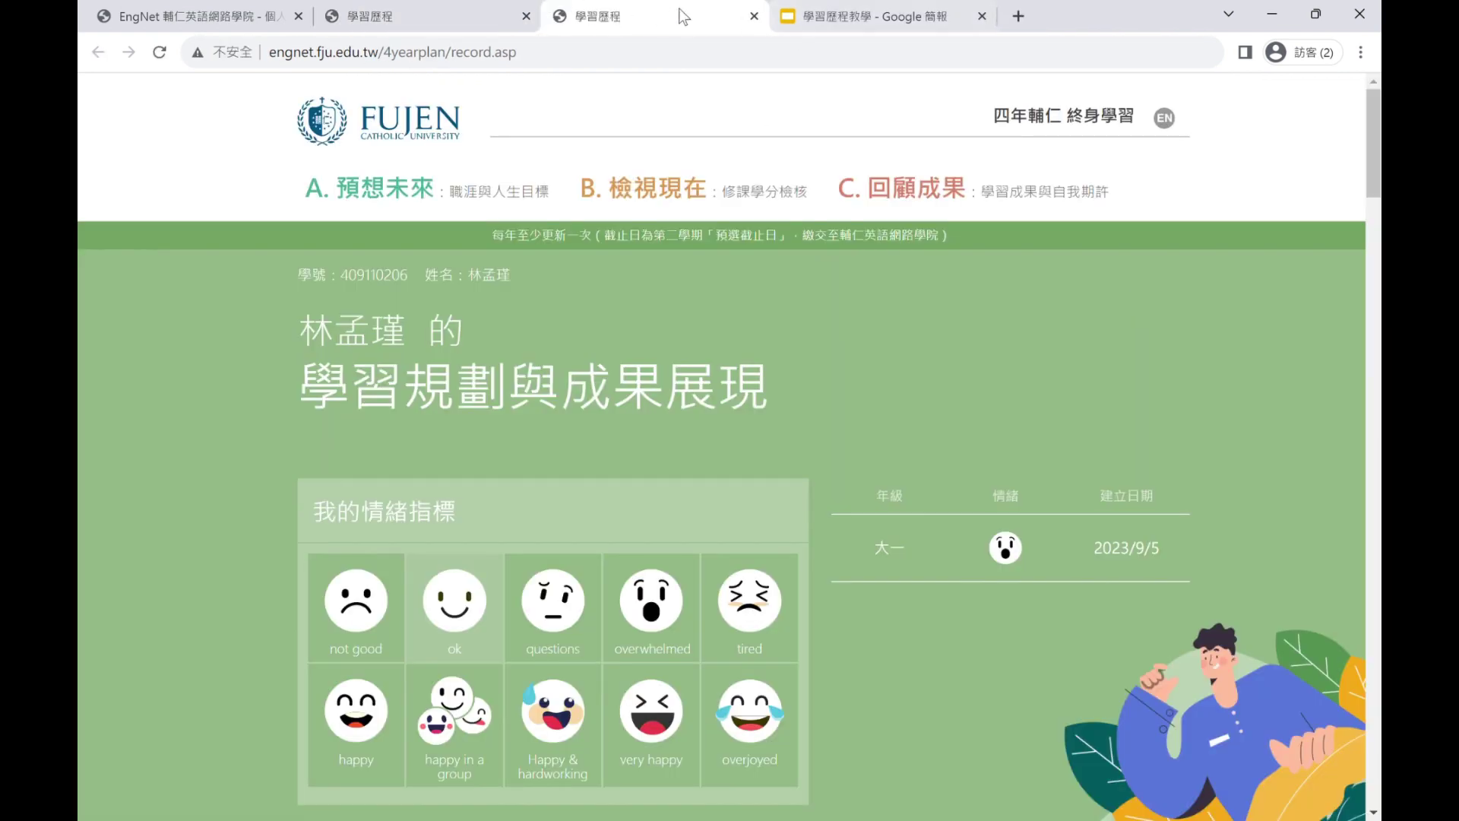
scroll(933, 524, "down", 4)
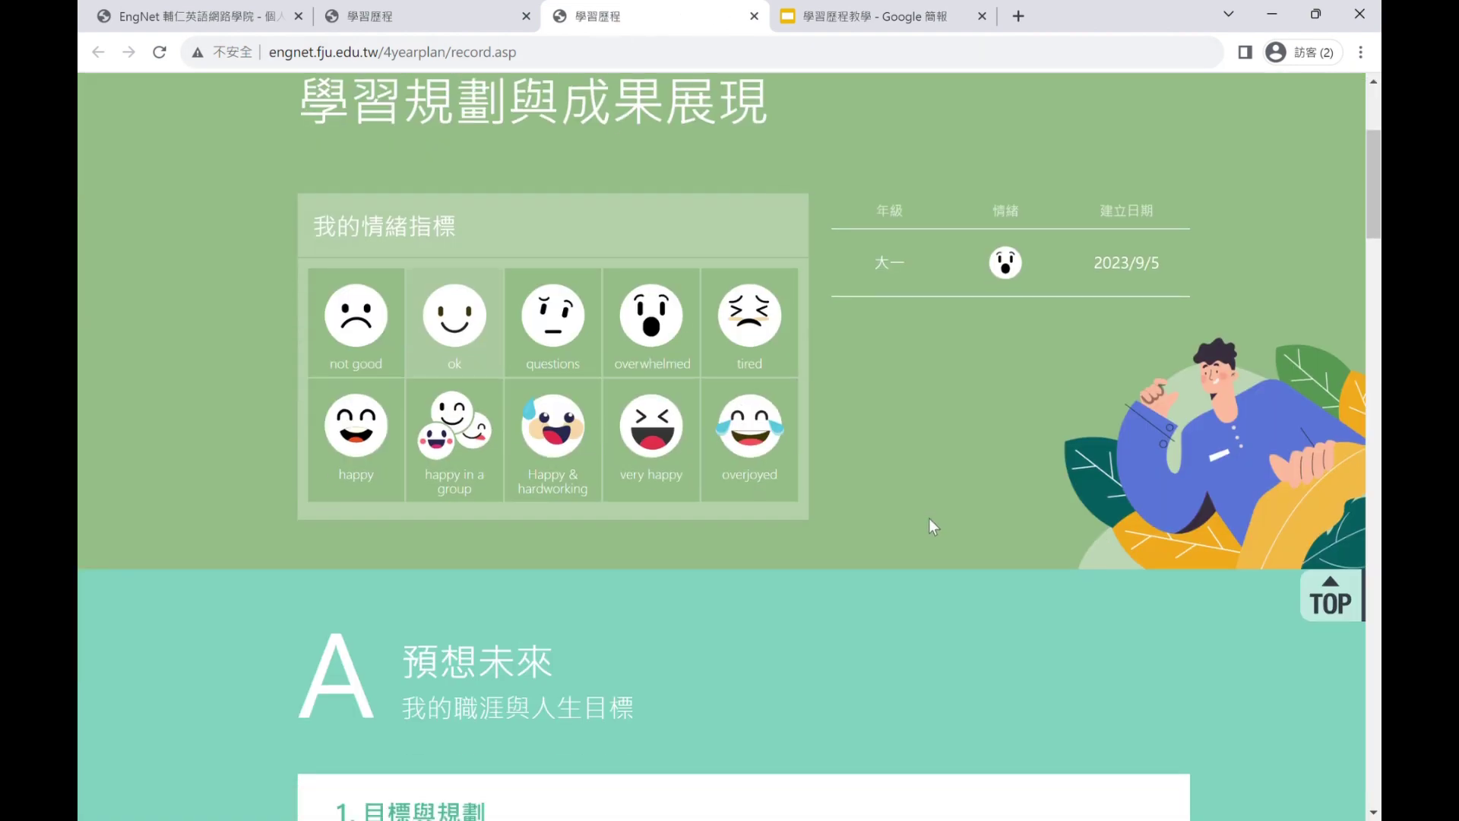
Compare the 目標與規劃 entries on the edit page with those in the personal record
left_click(487, 16)
scroll(554, 479, "down", 12)
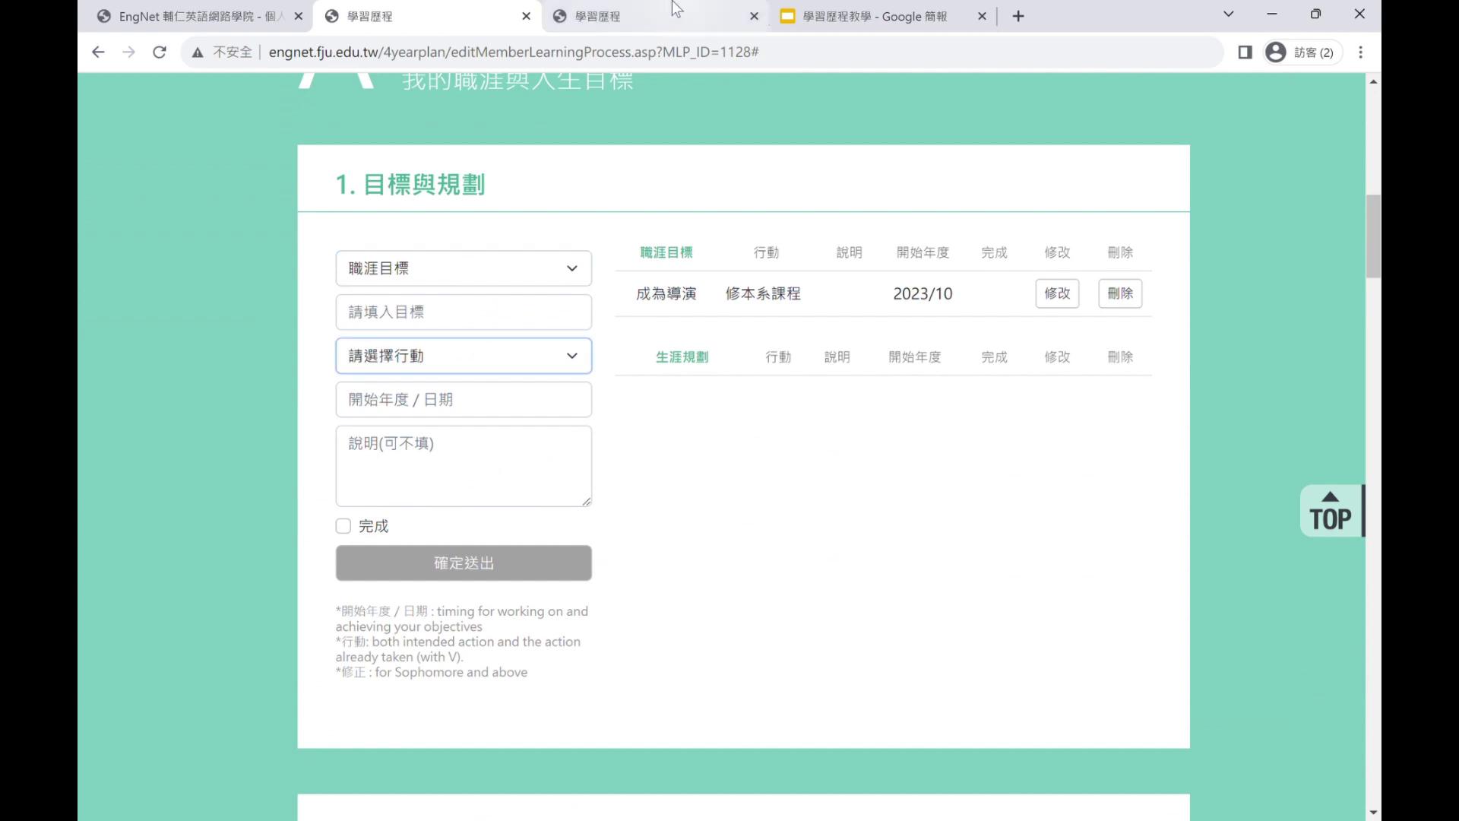
left_click(653, 15)
scroll(660, 463, "down", 7)
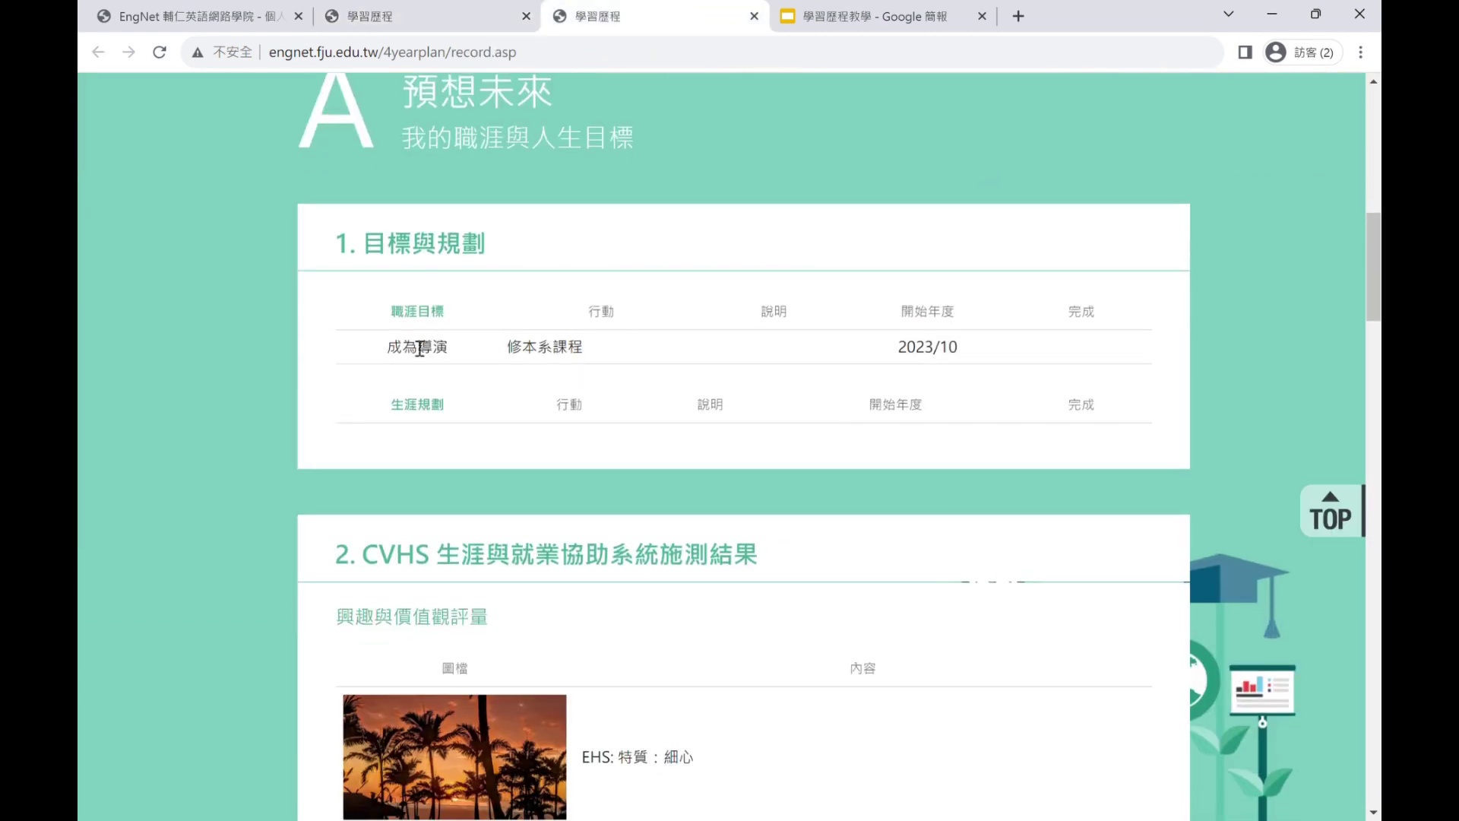
left_click_drag(420, 349, 987, 349)
Examine the CVHS 施測結果 entries and the 畢業學分數 in the 修課學分檢核表 of the personal record
scroll(845, 413, "down", 5)
left_click_drag(588, 377, 771, 416)
left_click_drag(602, 650, 770, 614)
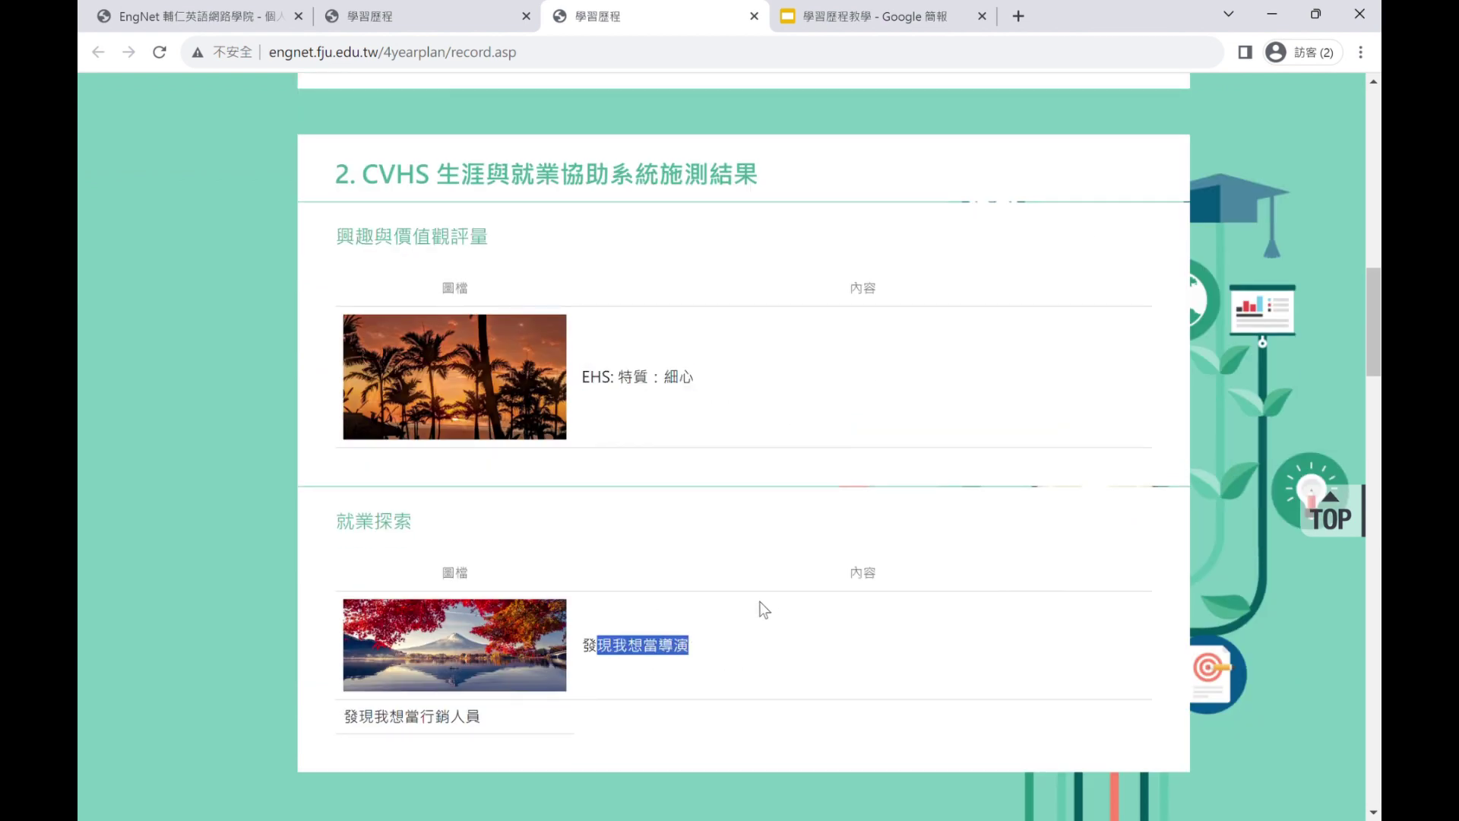
scroll(764, 609, "down", 12)
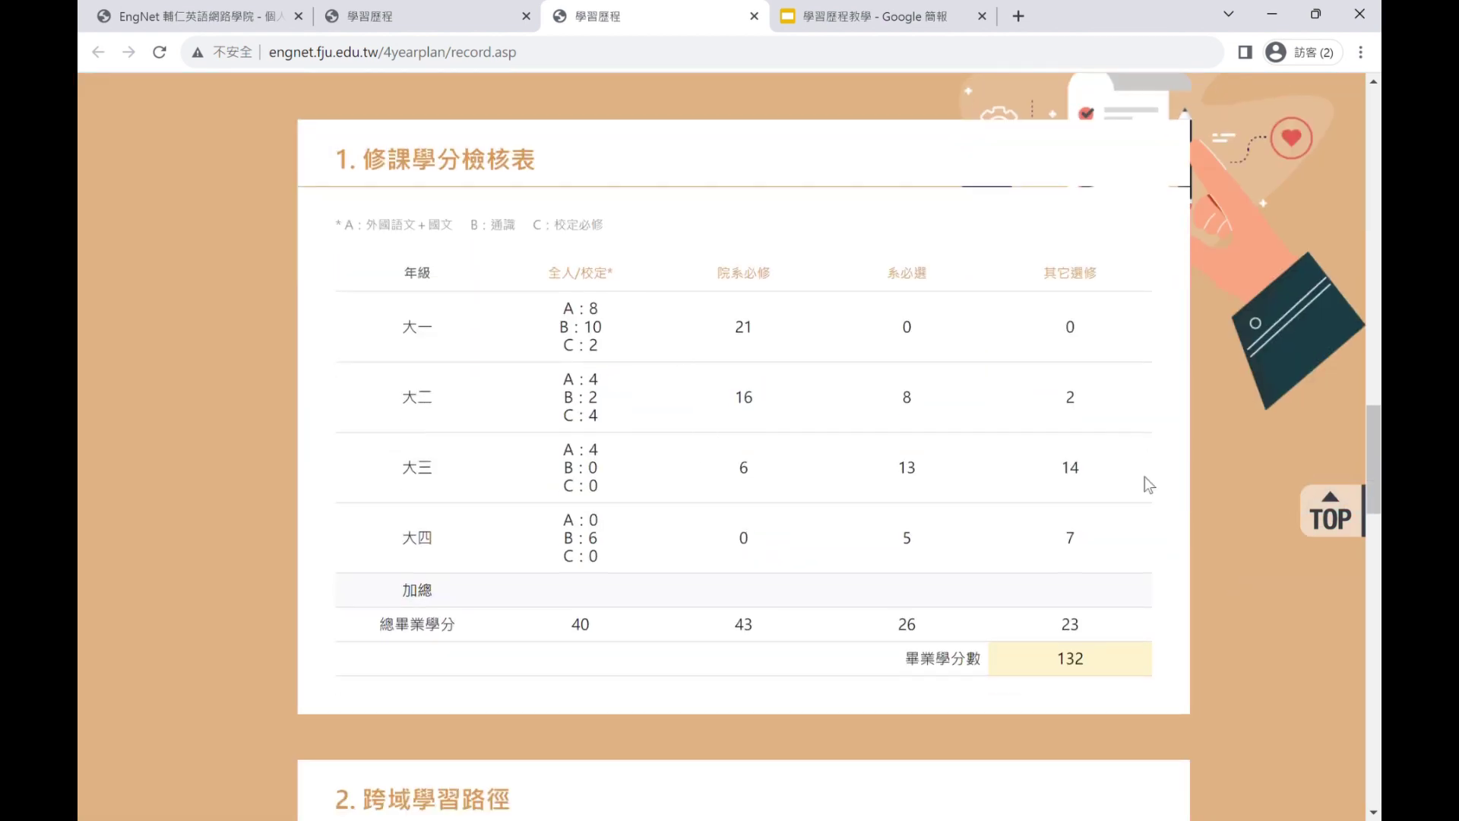
left_click_drag(1035, 667, 1192, 674)
left_click(1037, 662)
Examine the remaining personal record sections from 跨域學習路徑 through 語言能力 to the 畢業專題 title
scroll(935, 459, "down", 8)
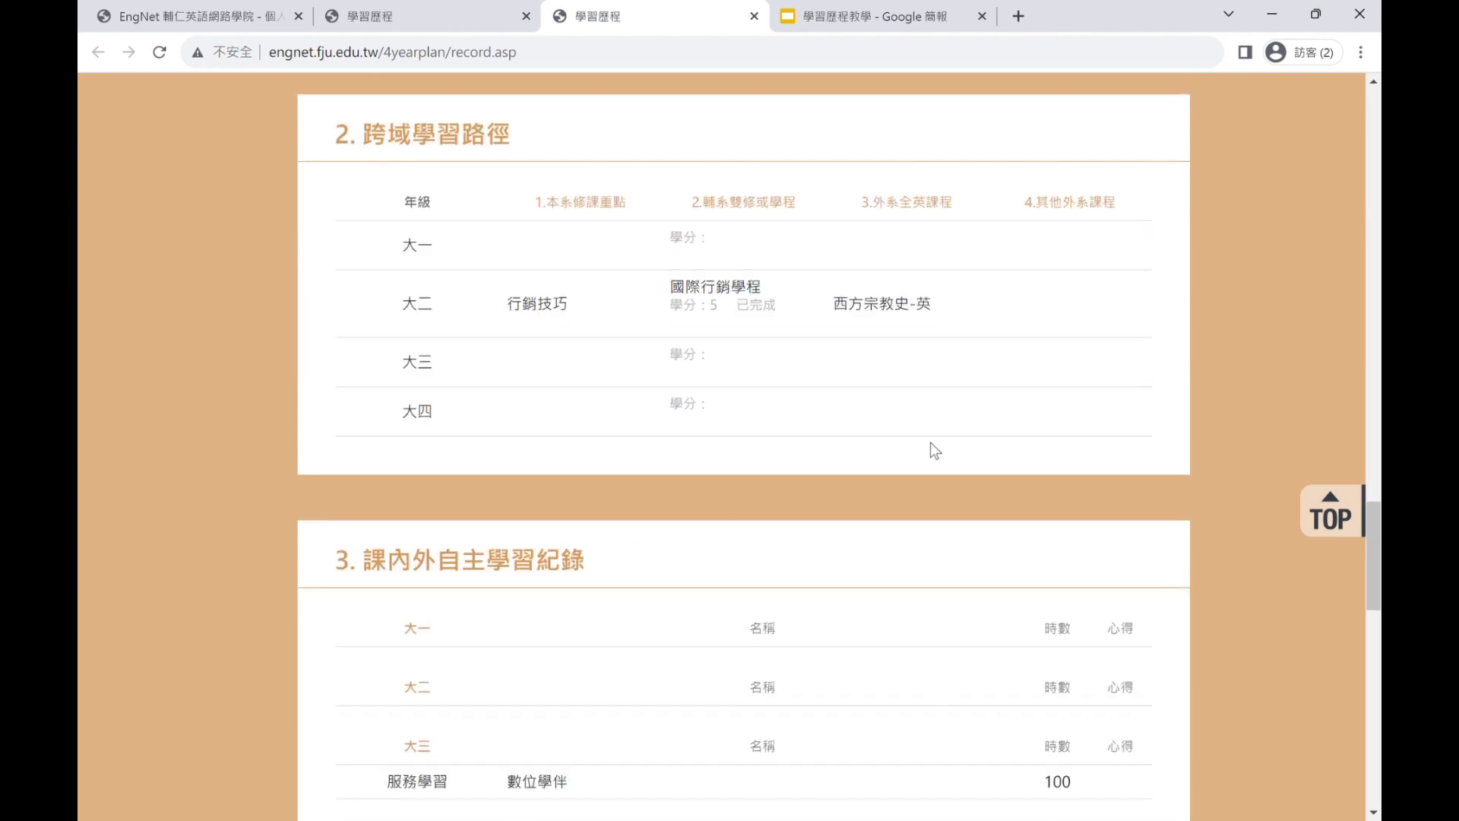
scroll(930, 443, "up", 1)
scroll(862, 554, "down", 5)
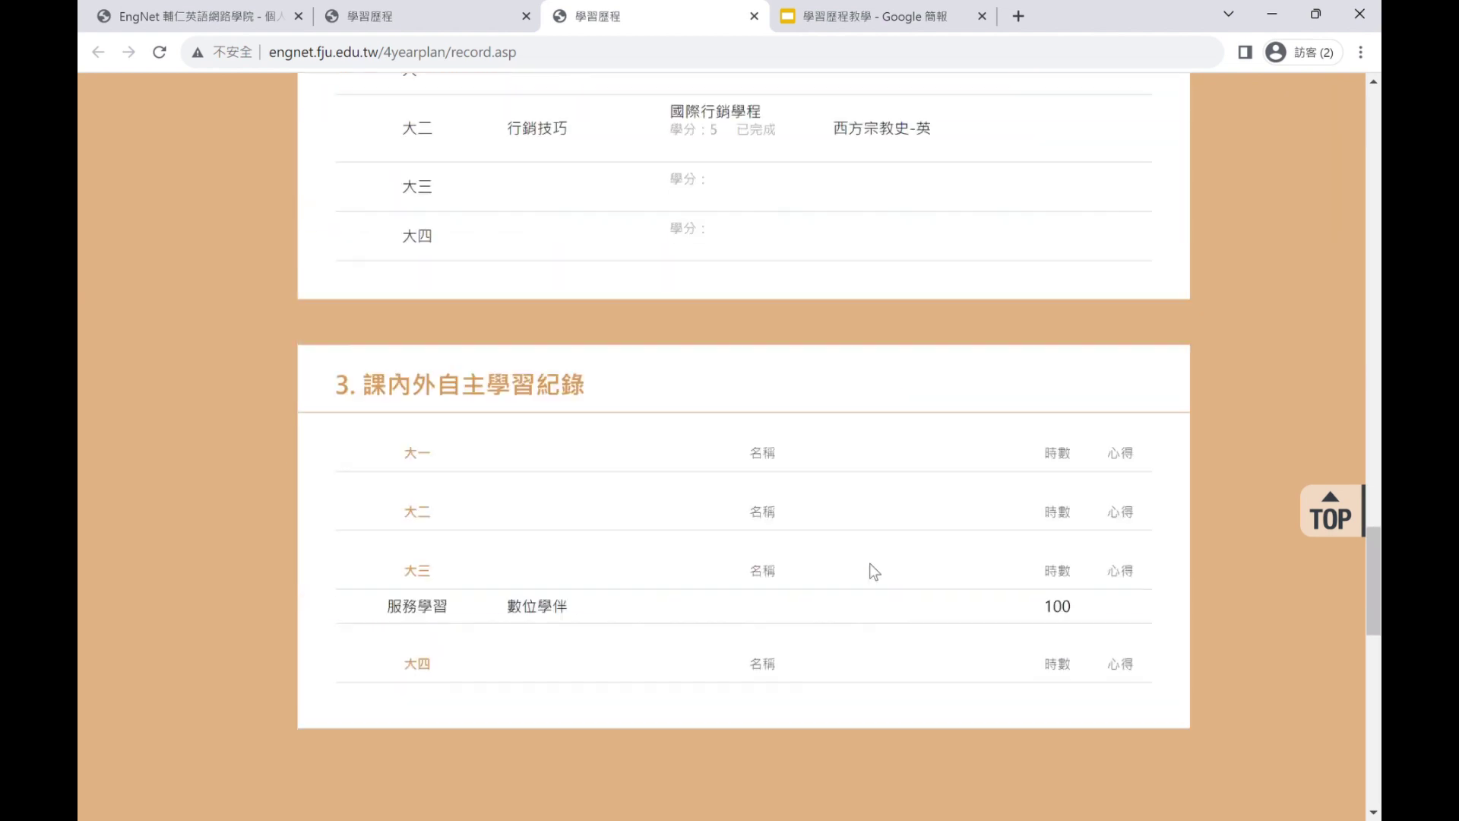
scroll(677, 648, "down", 11)
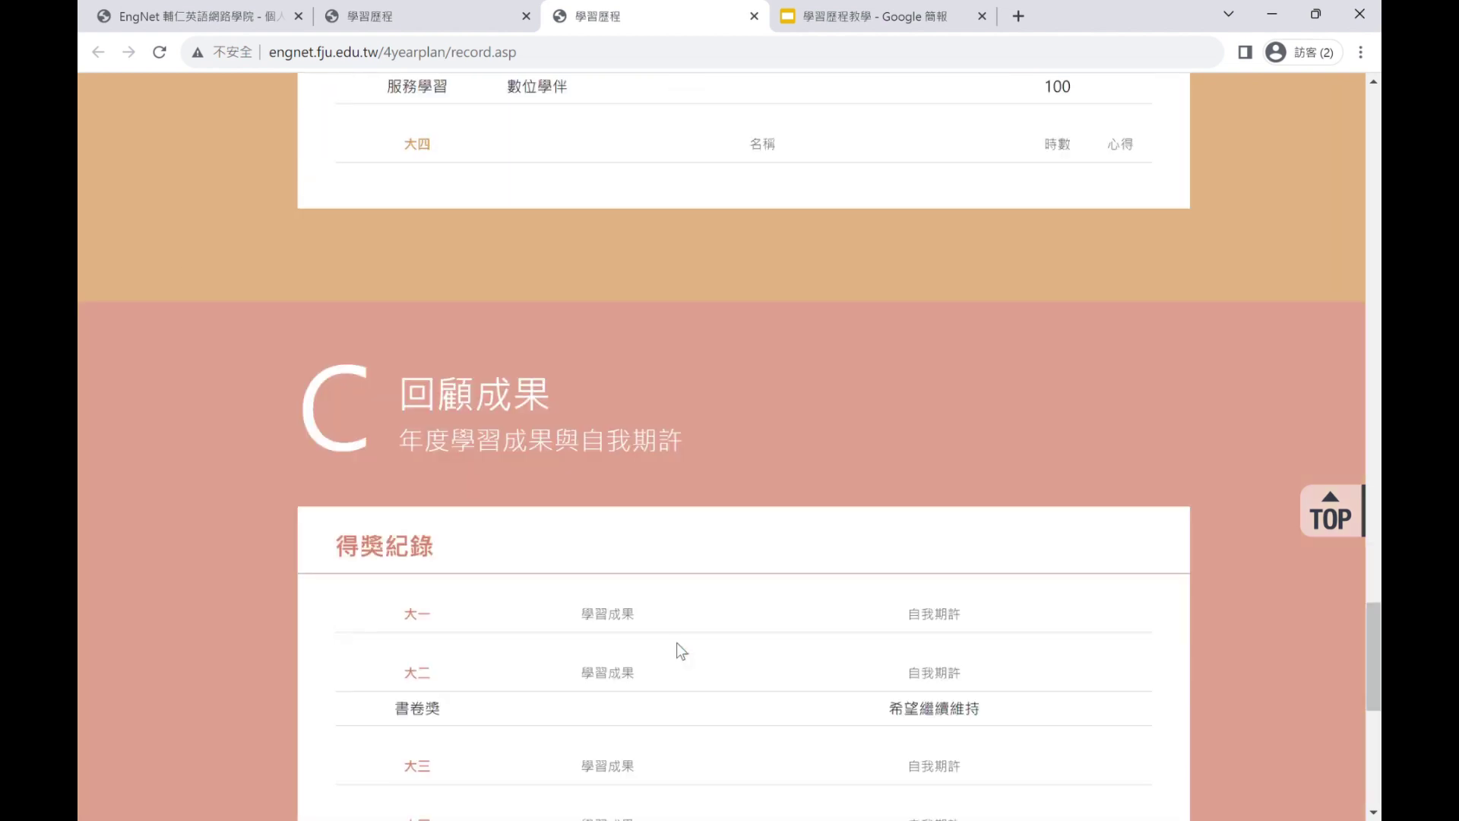
scroll(735, 486, "up", 2)
scroll(1061, 668, "down", 5)
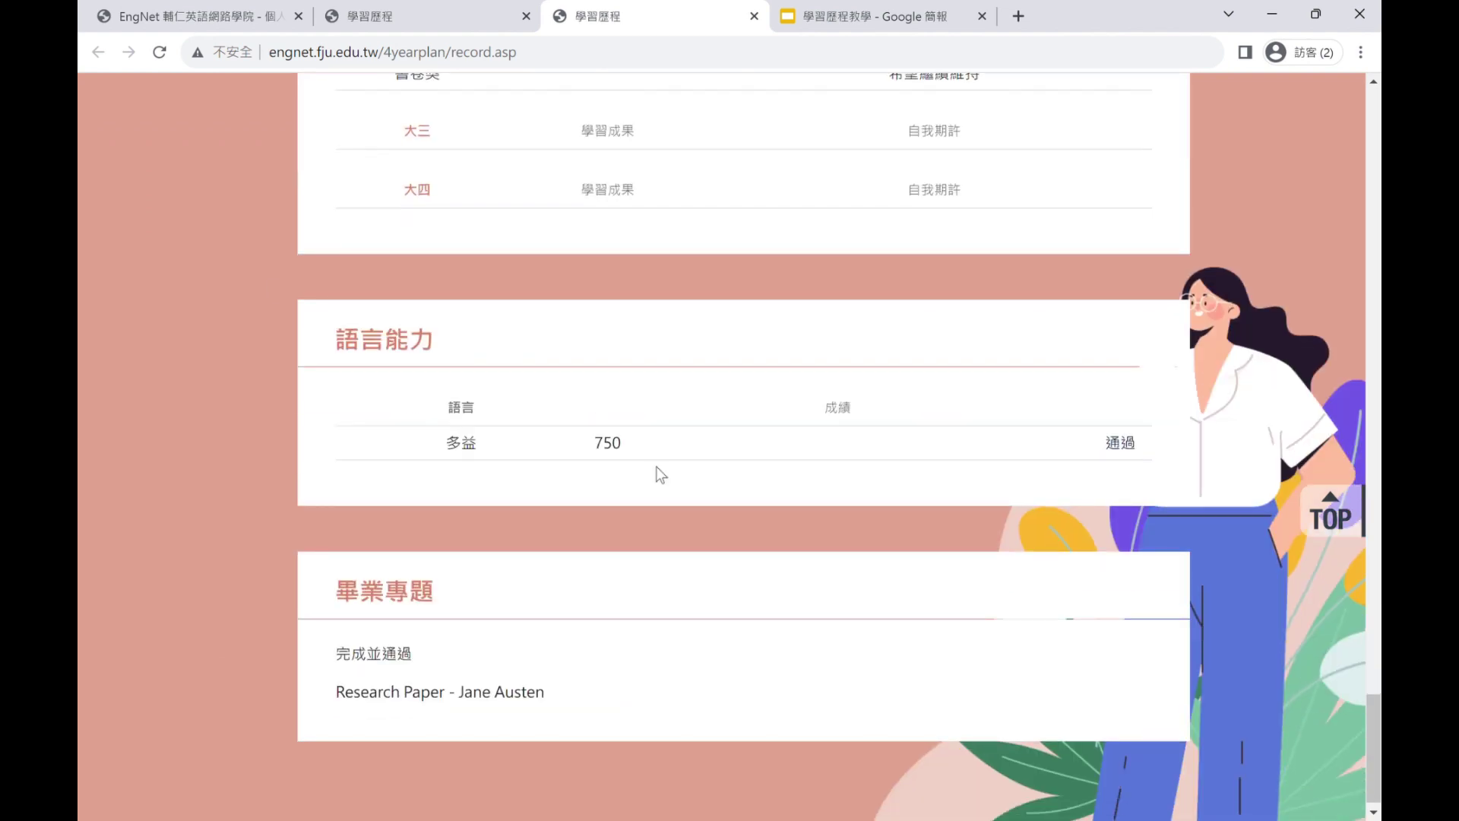
triple_click(370, 686)
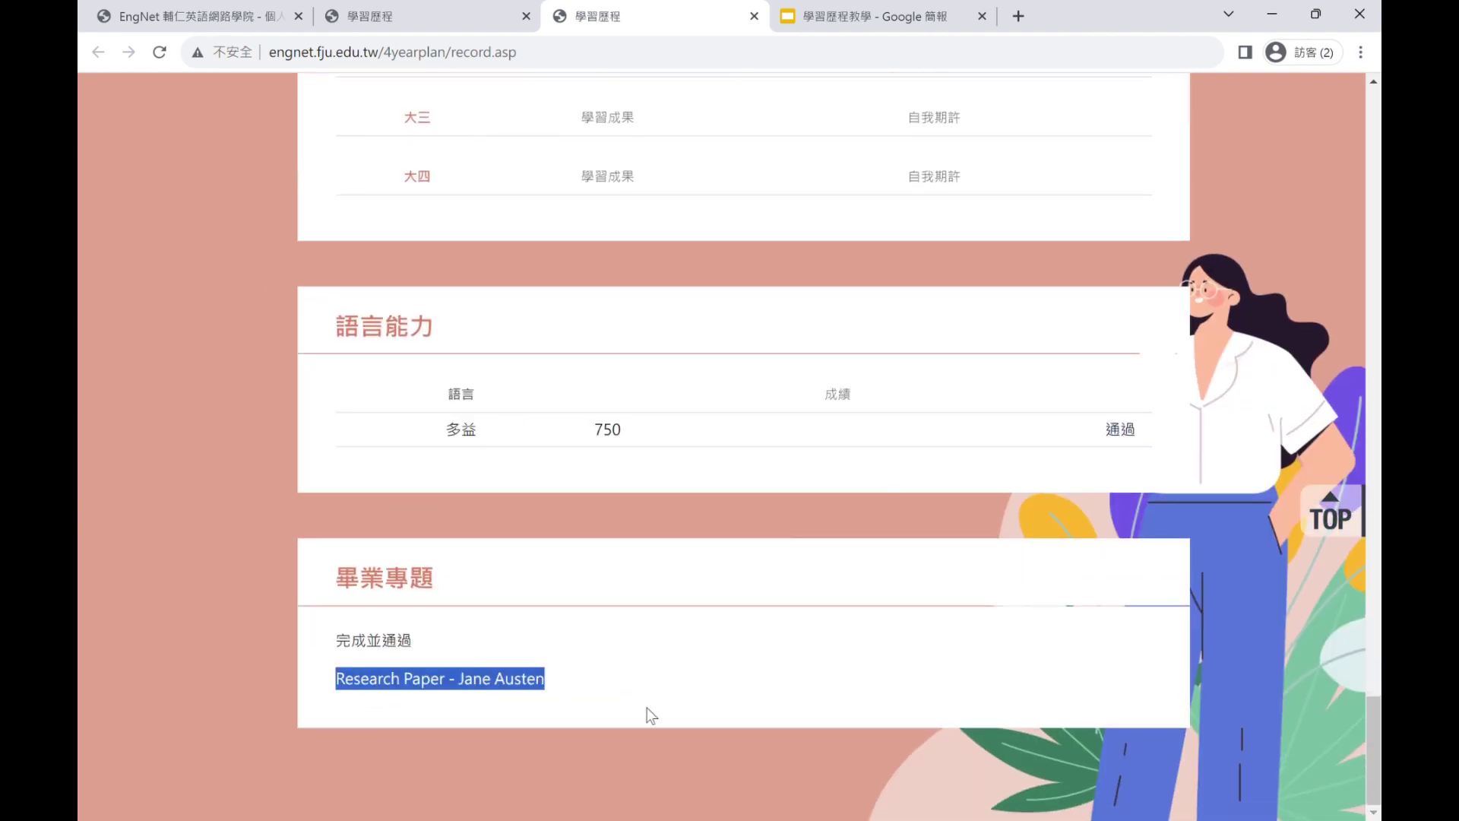
Skim the personal record back up to the 我的情緒指標 section at its beginning
scroll(904, 404, "up", 20)
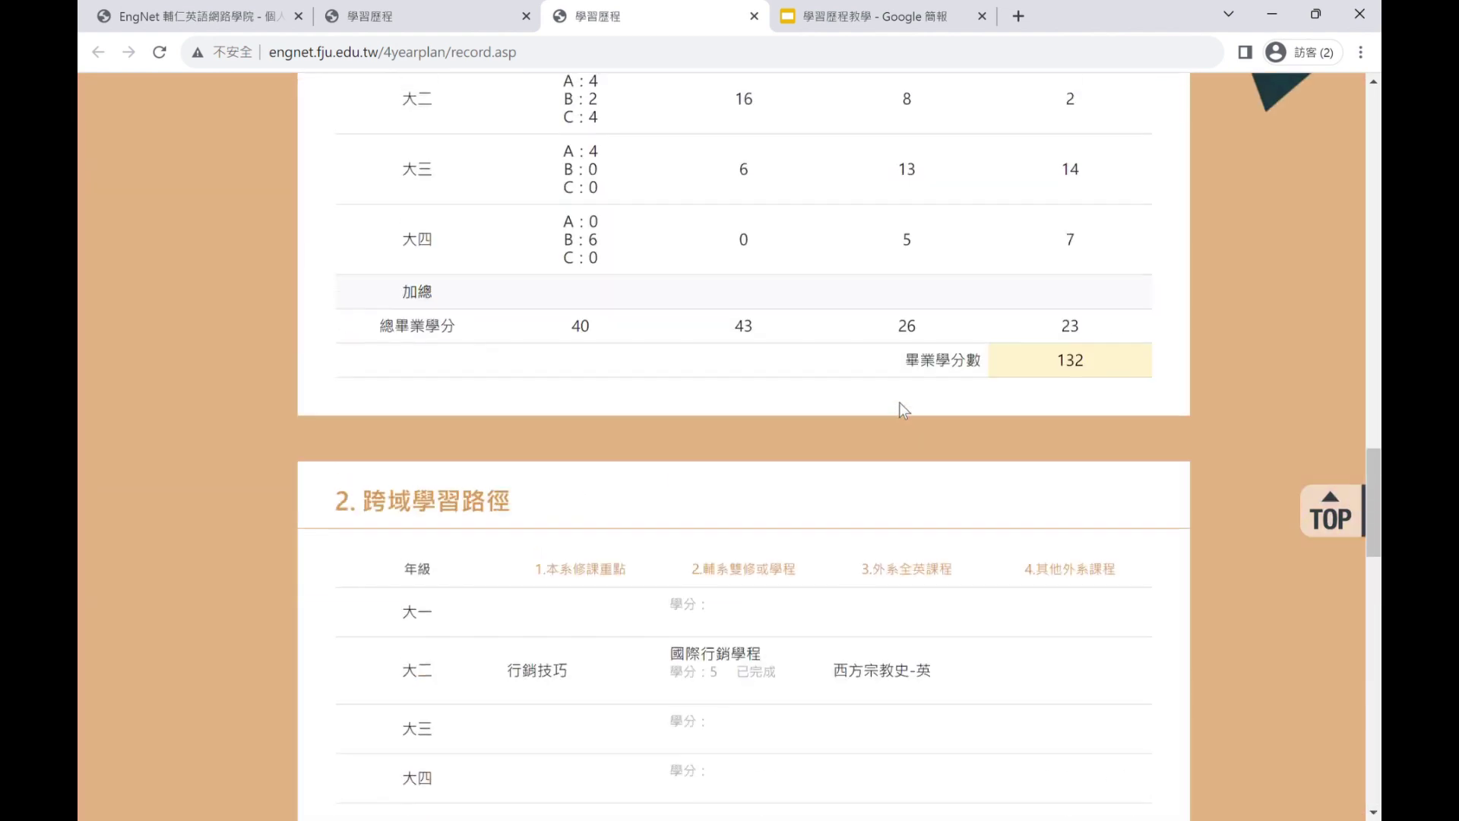
scroll(899, 403, "up", 15)
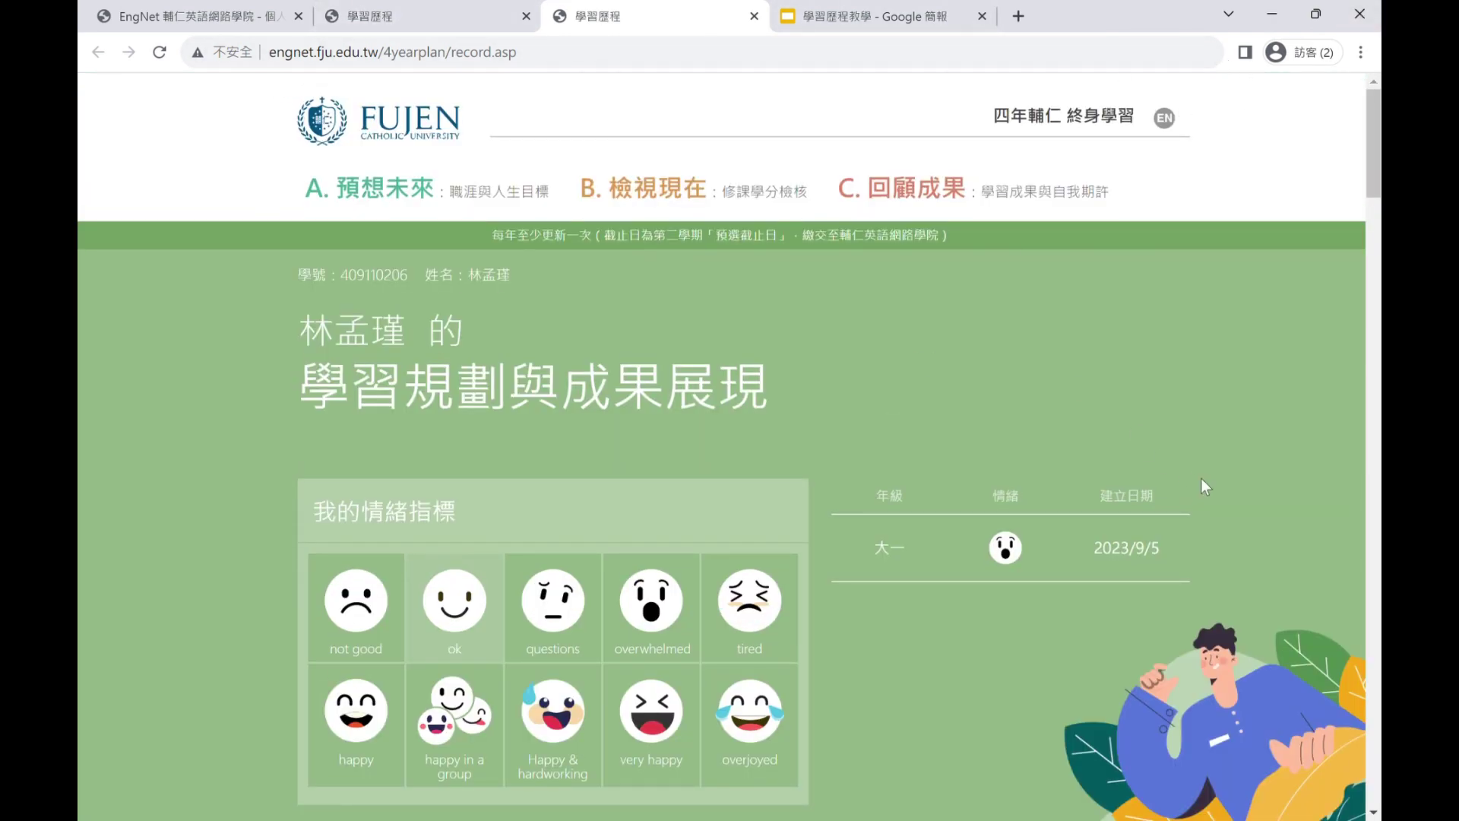
scroll(1200, 477, "down", 5)
scroll(1192, 481, "down", 5)
scroll(1191, 481, "up", 10)
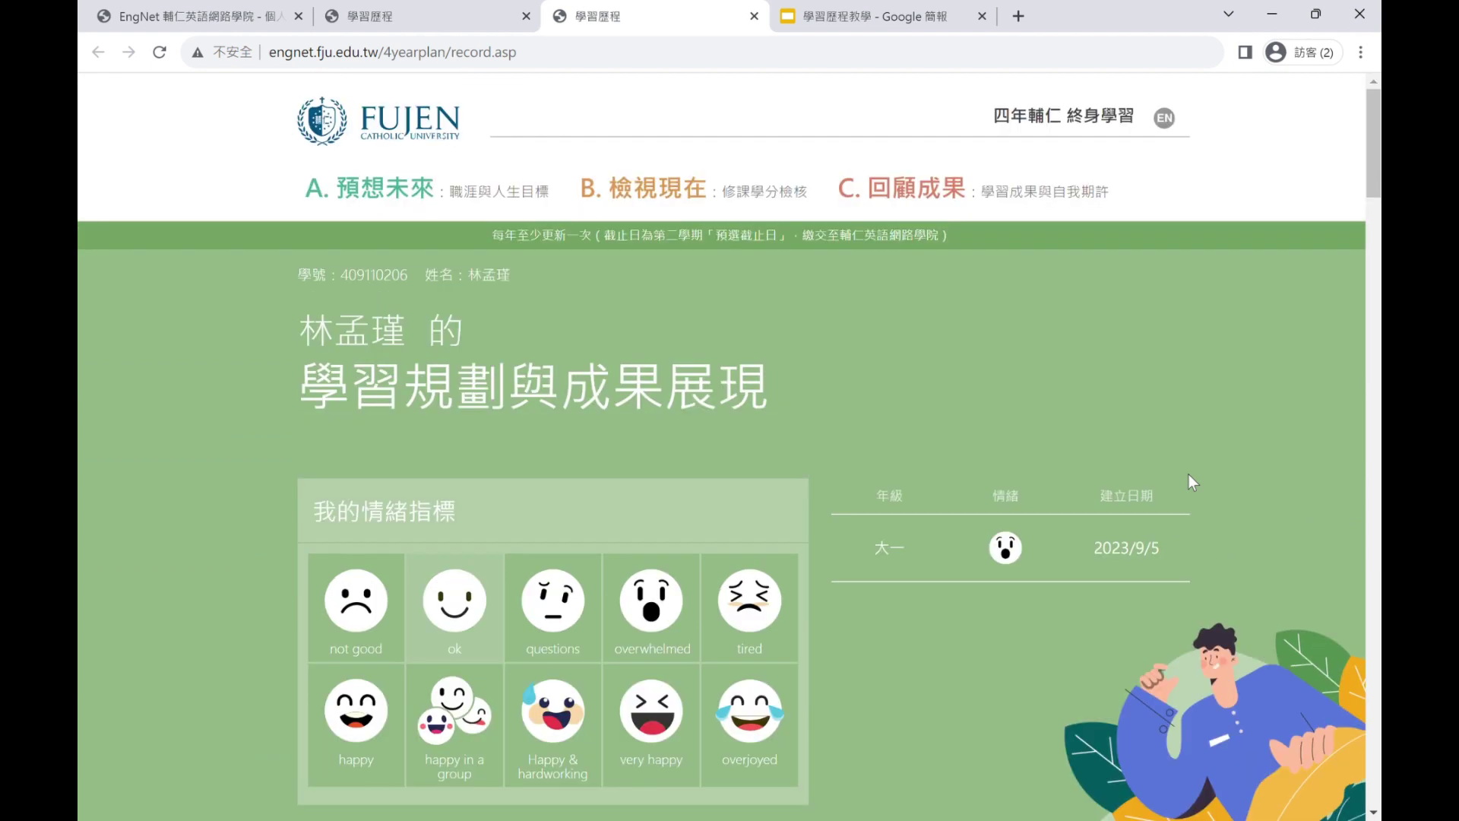